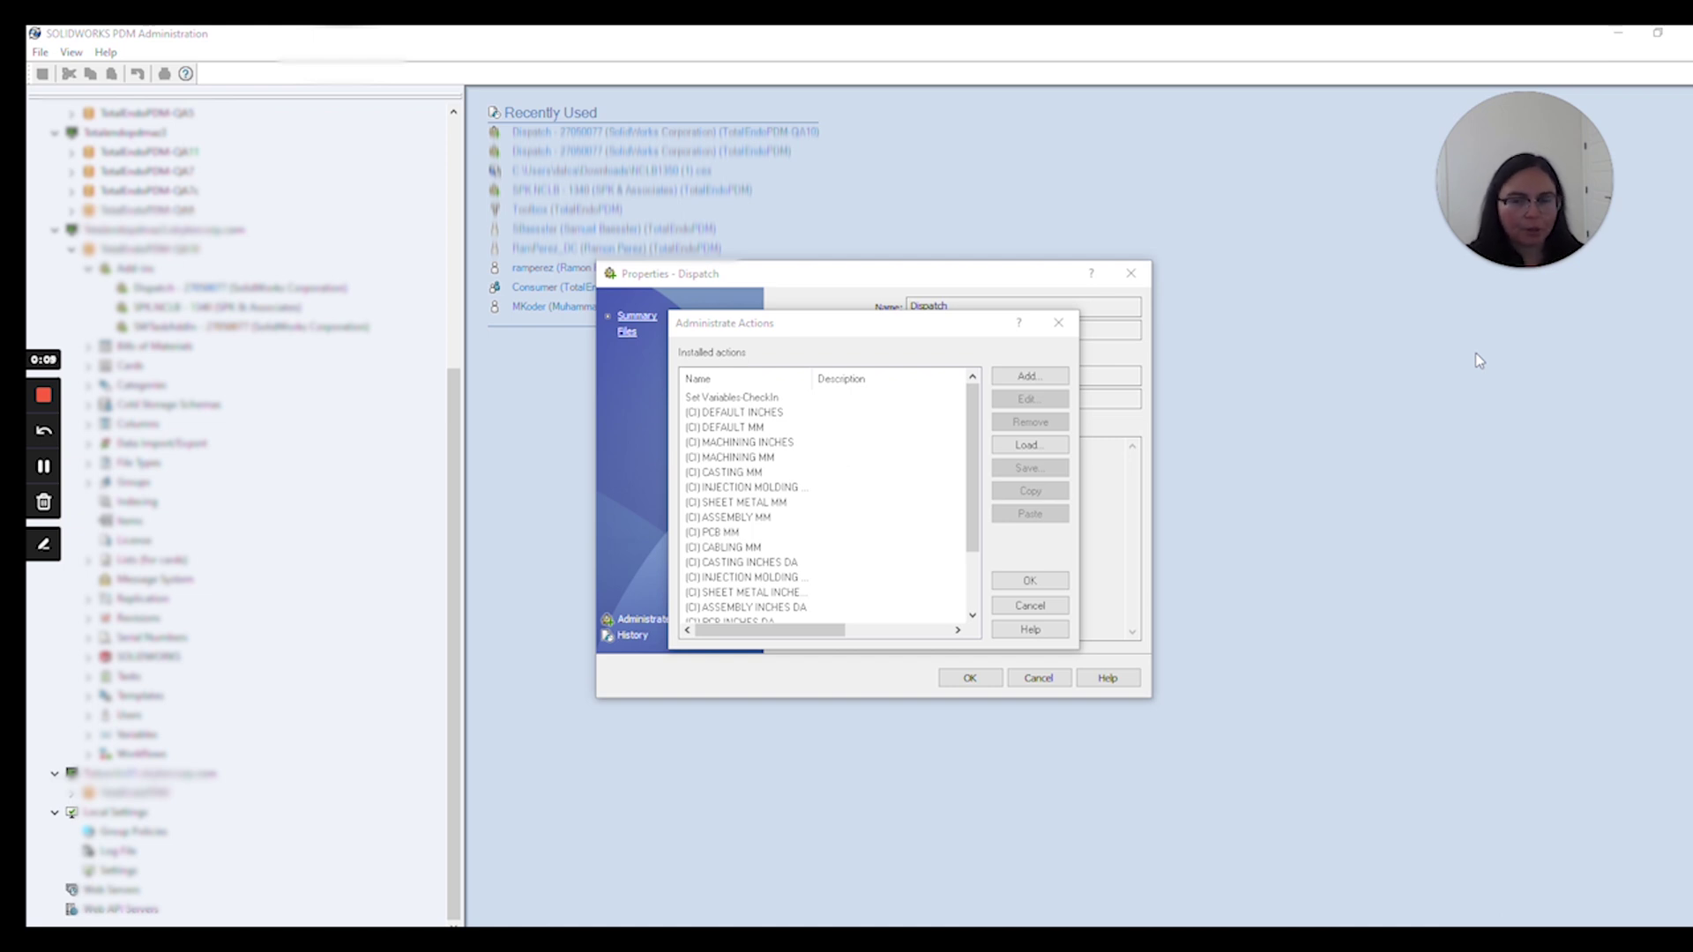
Close and reopen the Dispatch actions list, then add a new blank action
click(1058, 323)
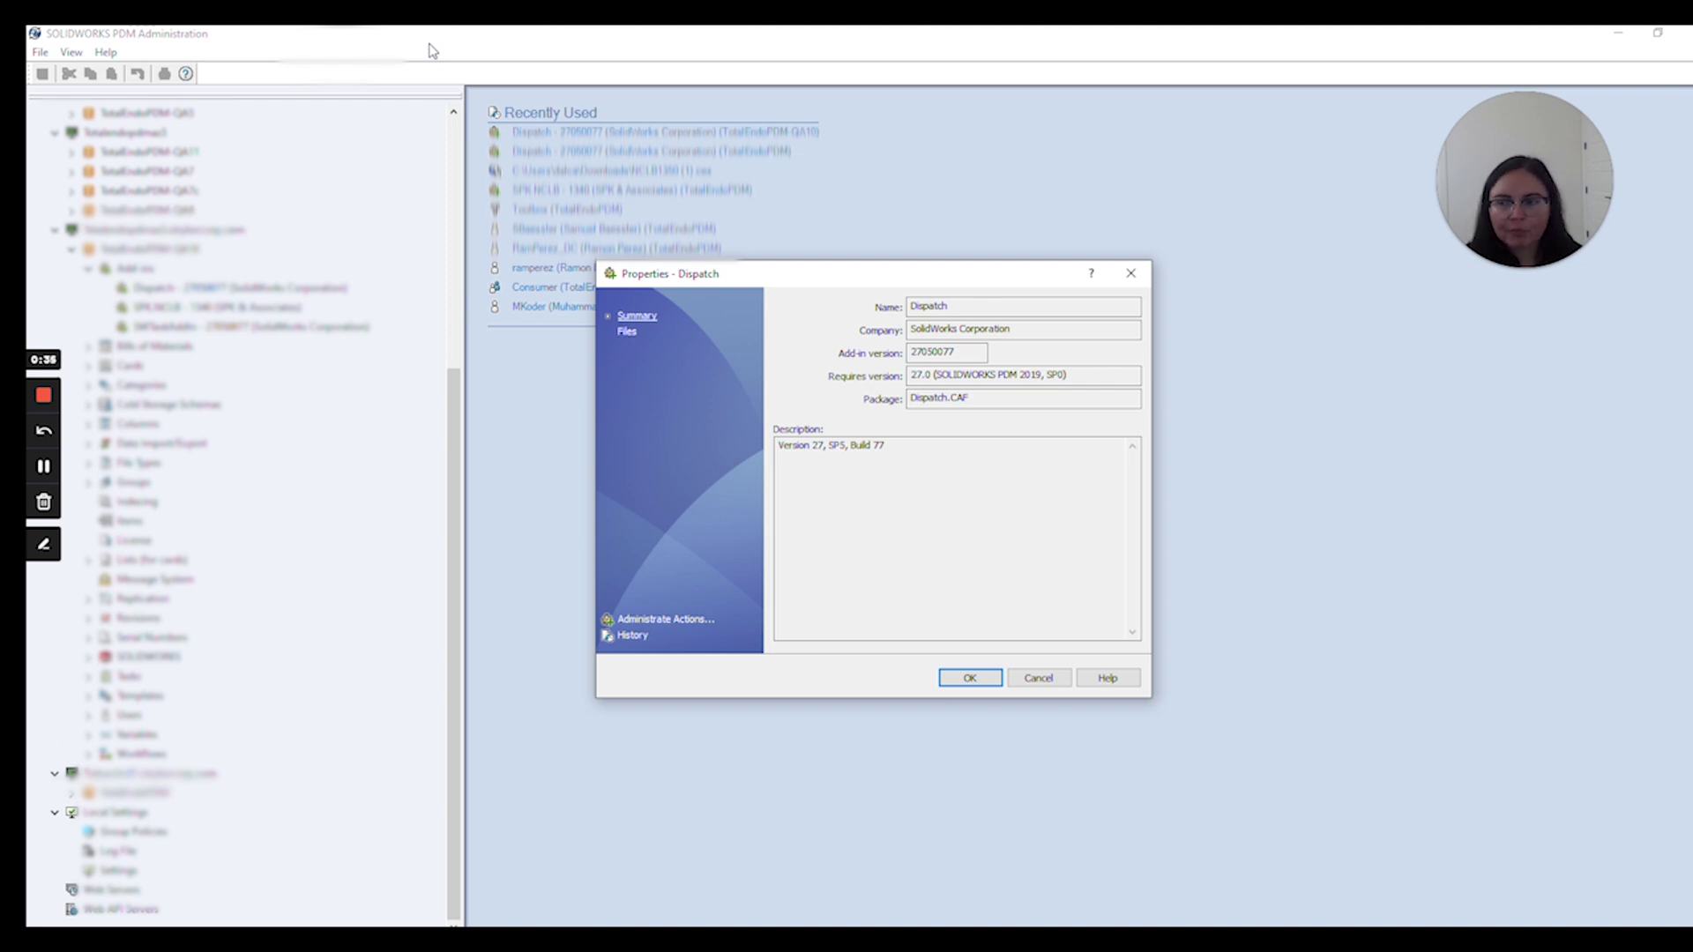
click(713, 621)
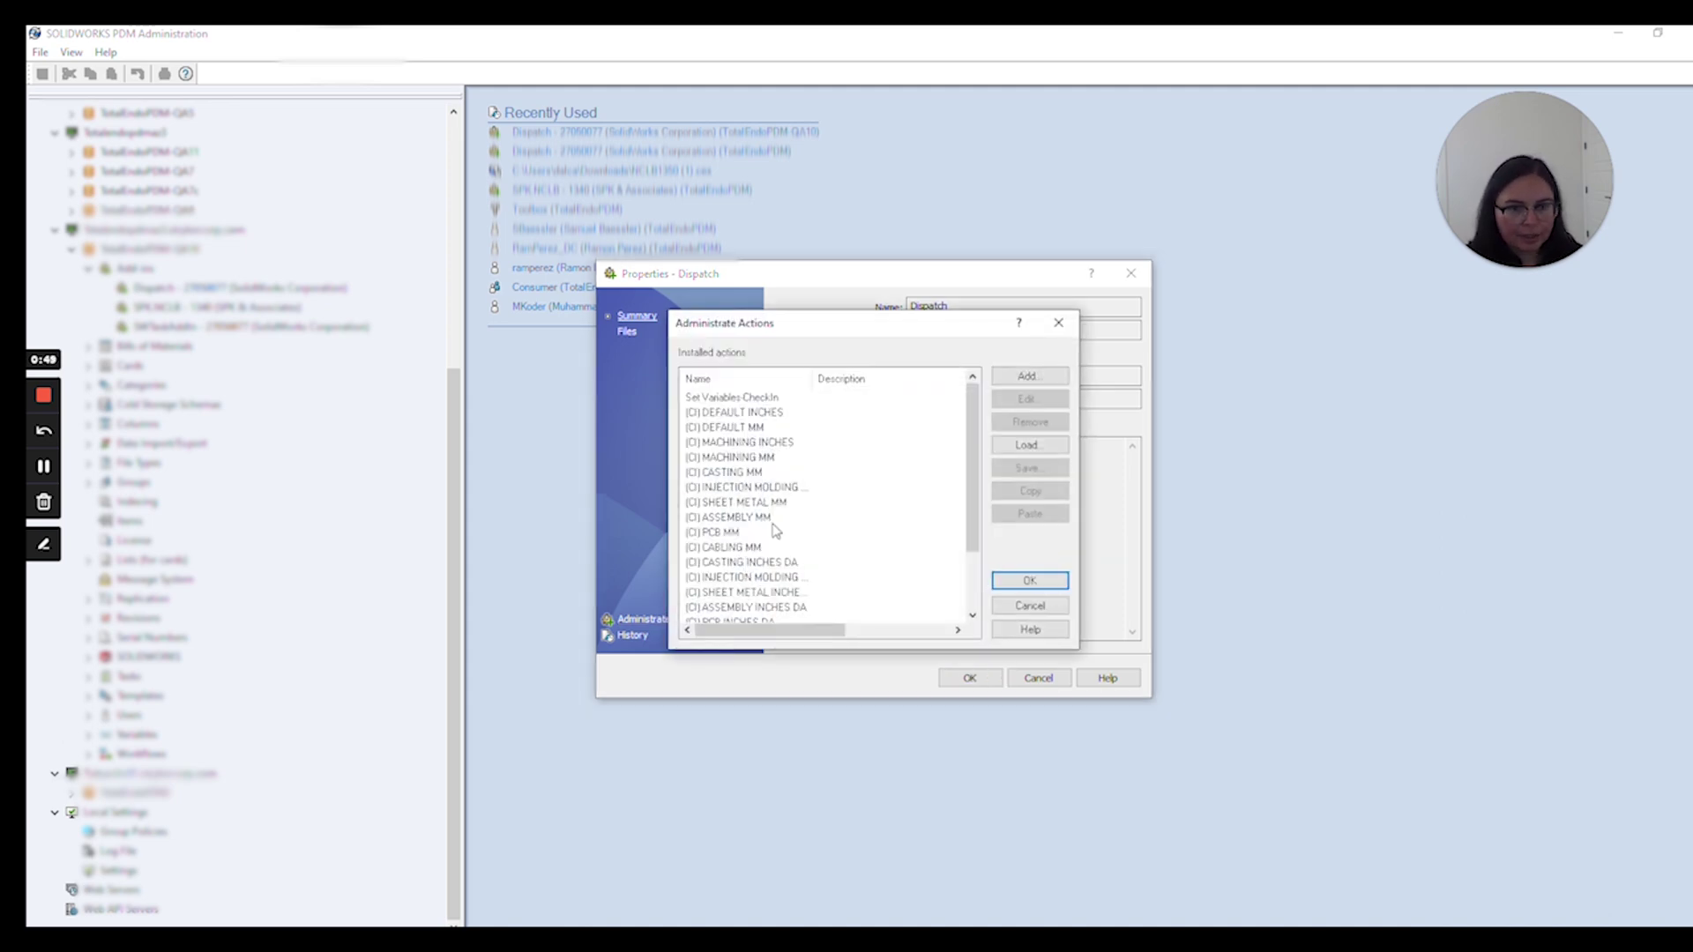
click(1027, 376)
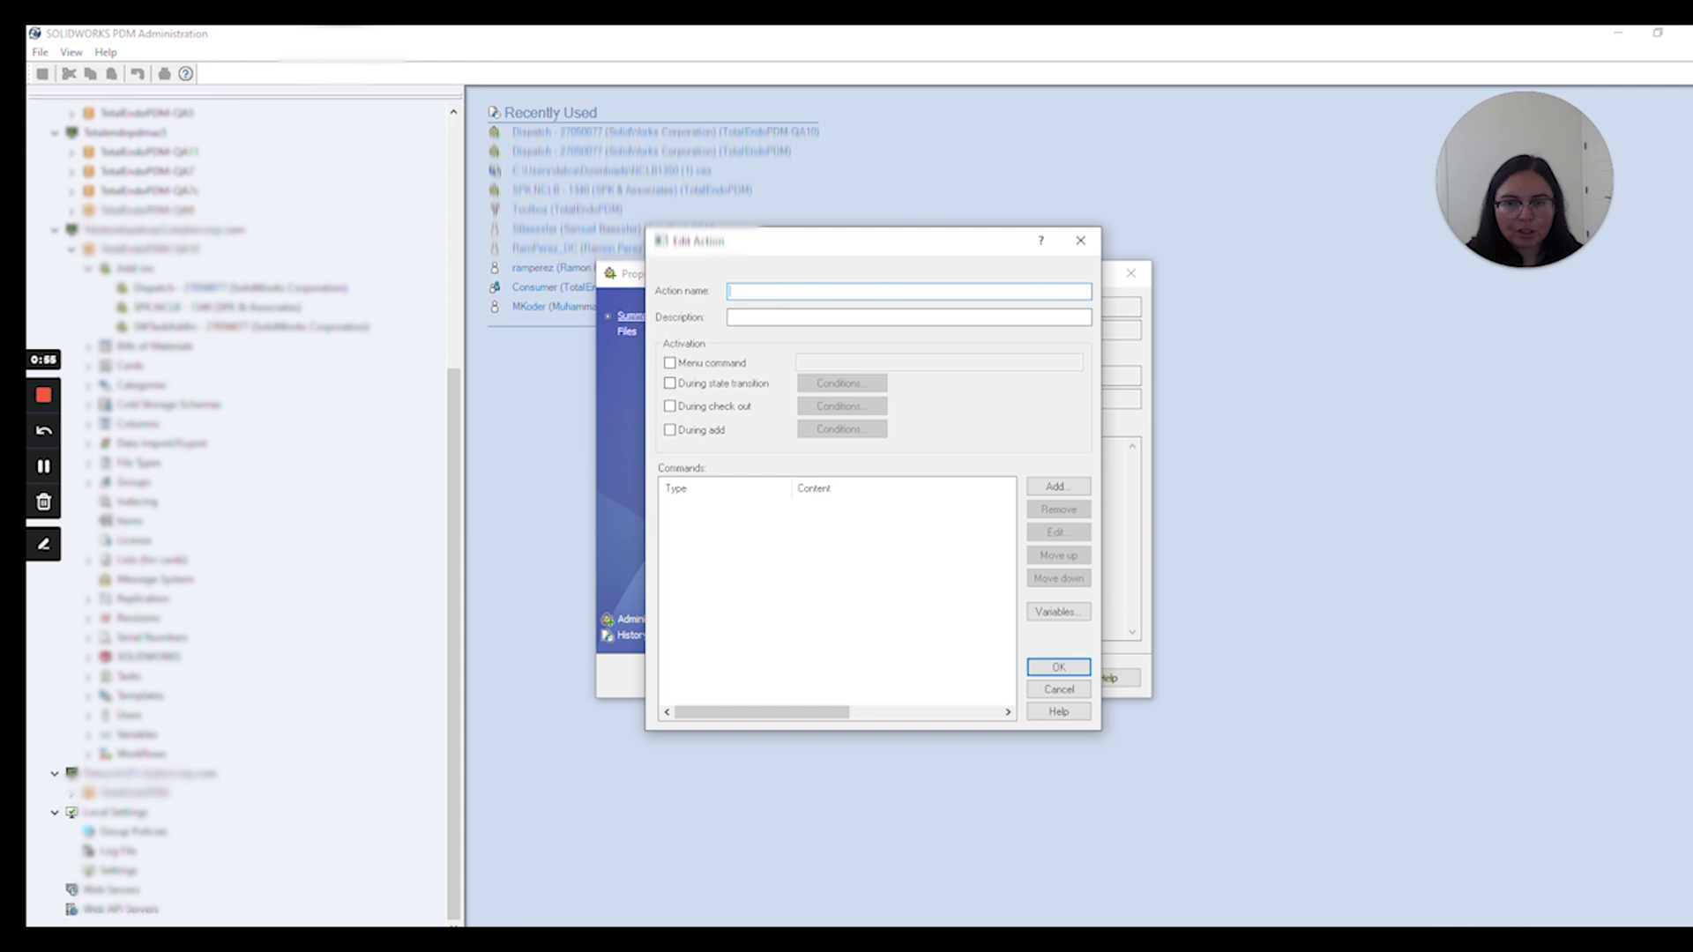
Reposition the Edit Action dialog and toggle Menu command and During state transition on, then off
drag(747, 243, 782, 449)
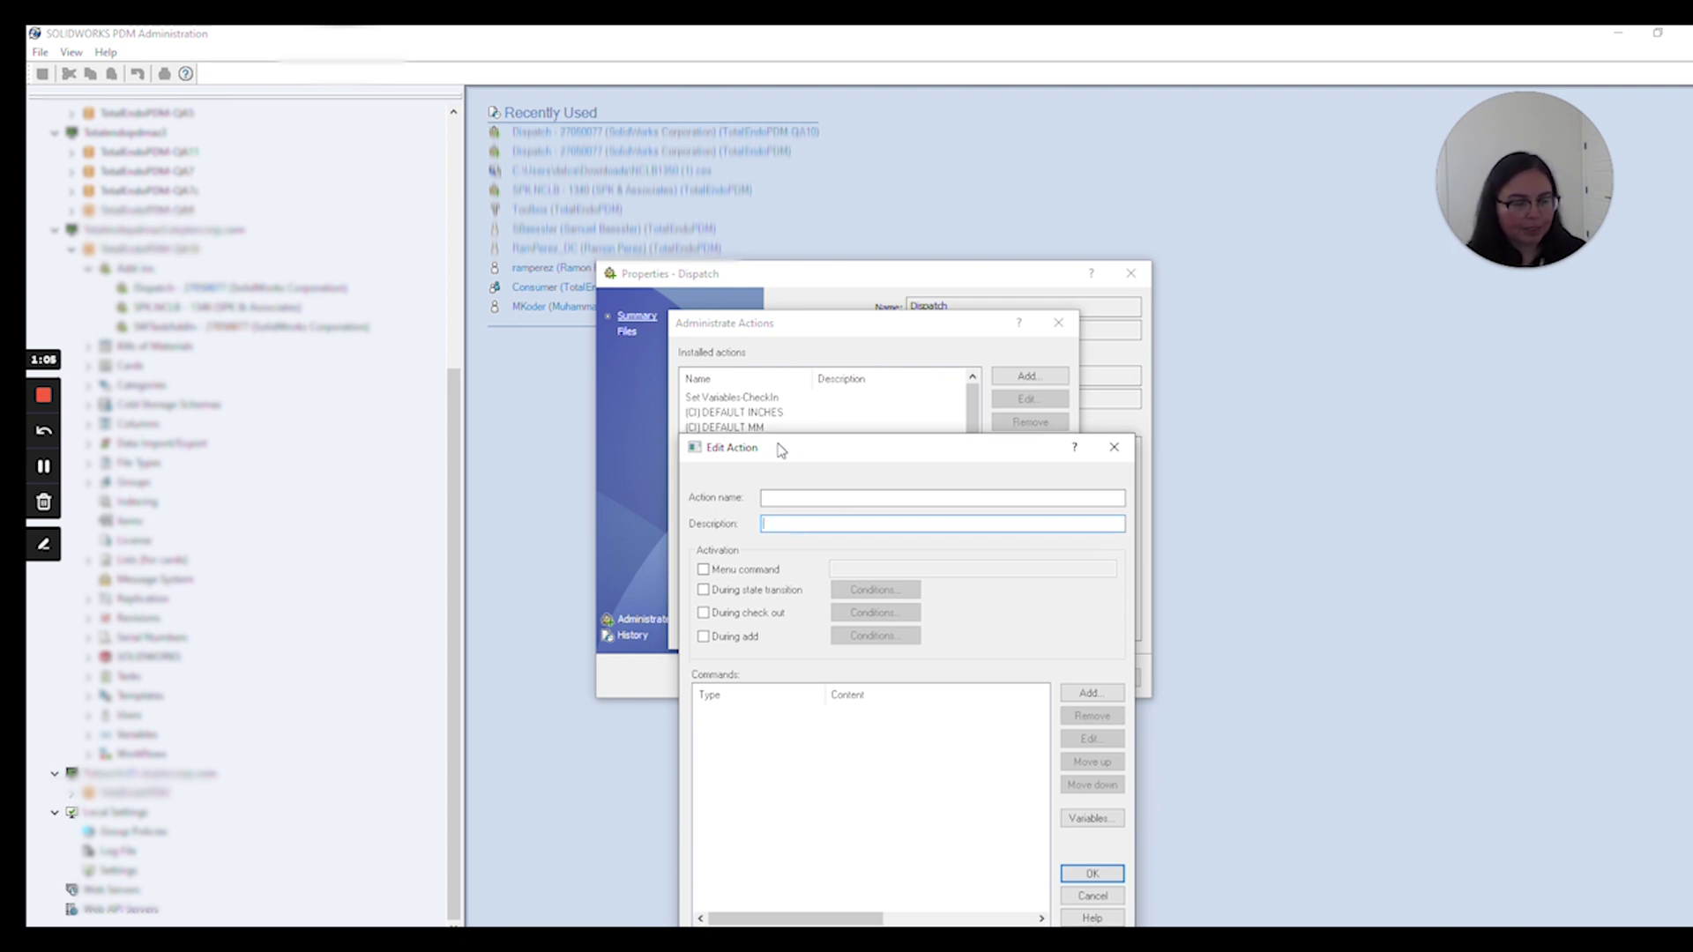
drag(781, 450, 809, 297)
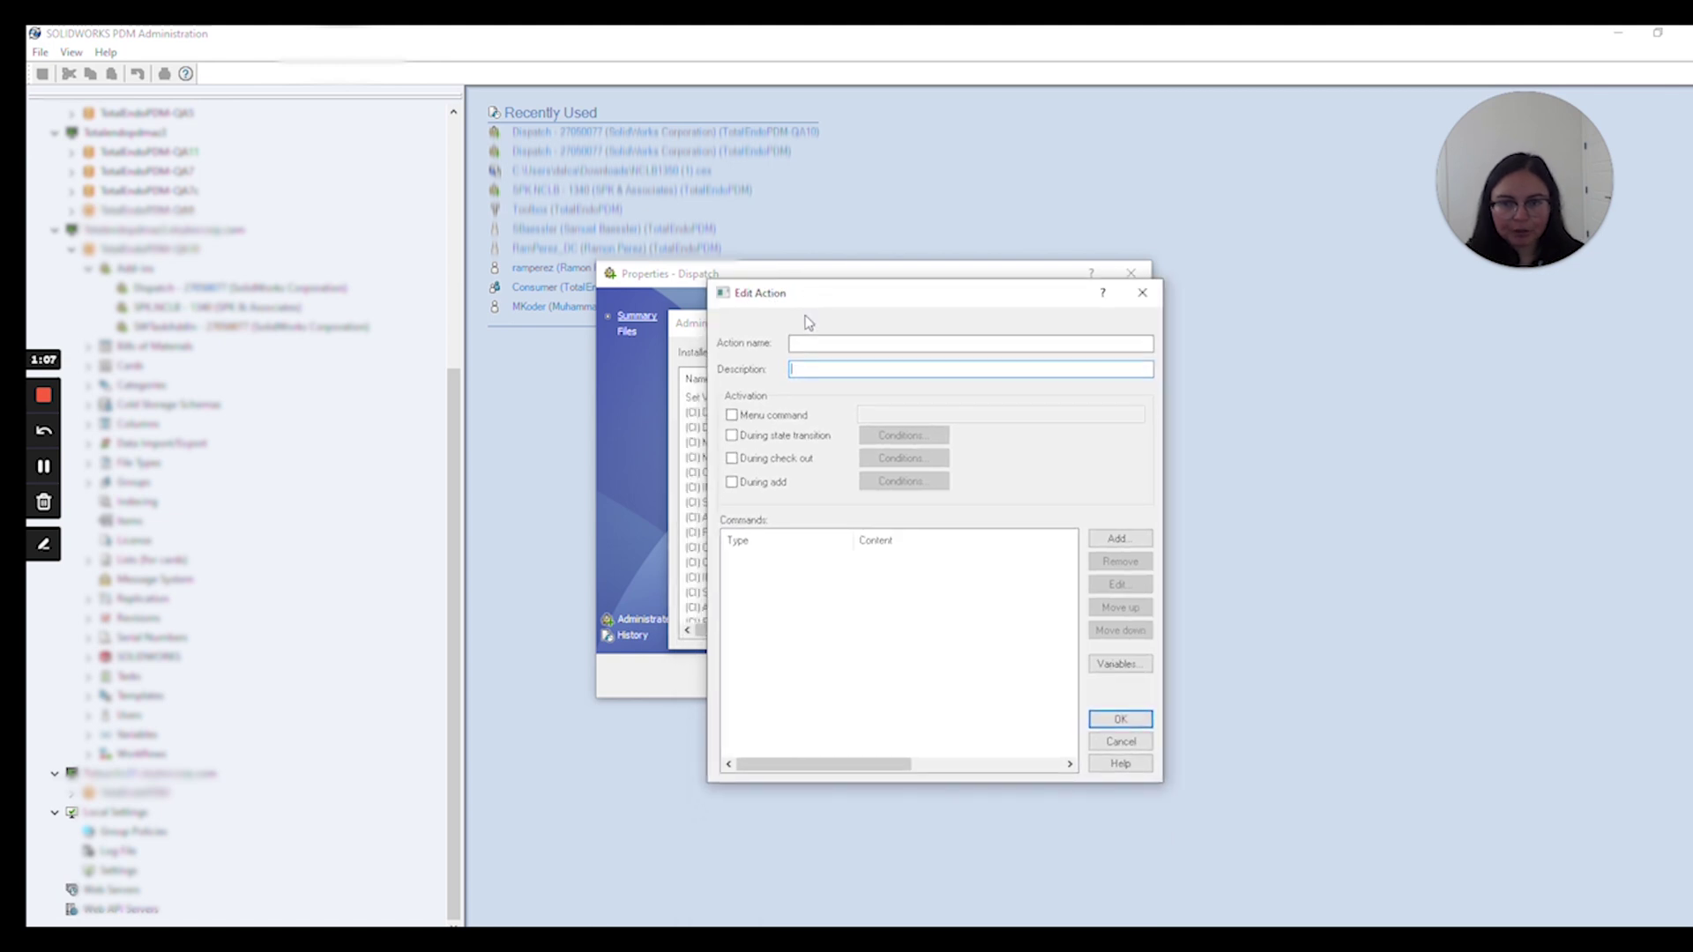
click(777, 419)
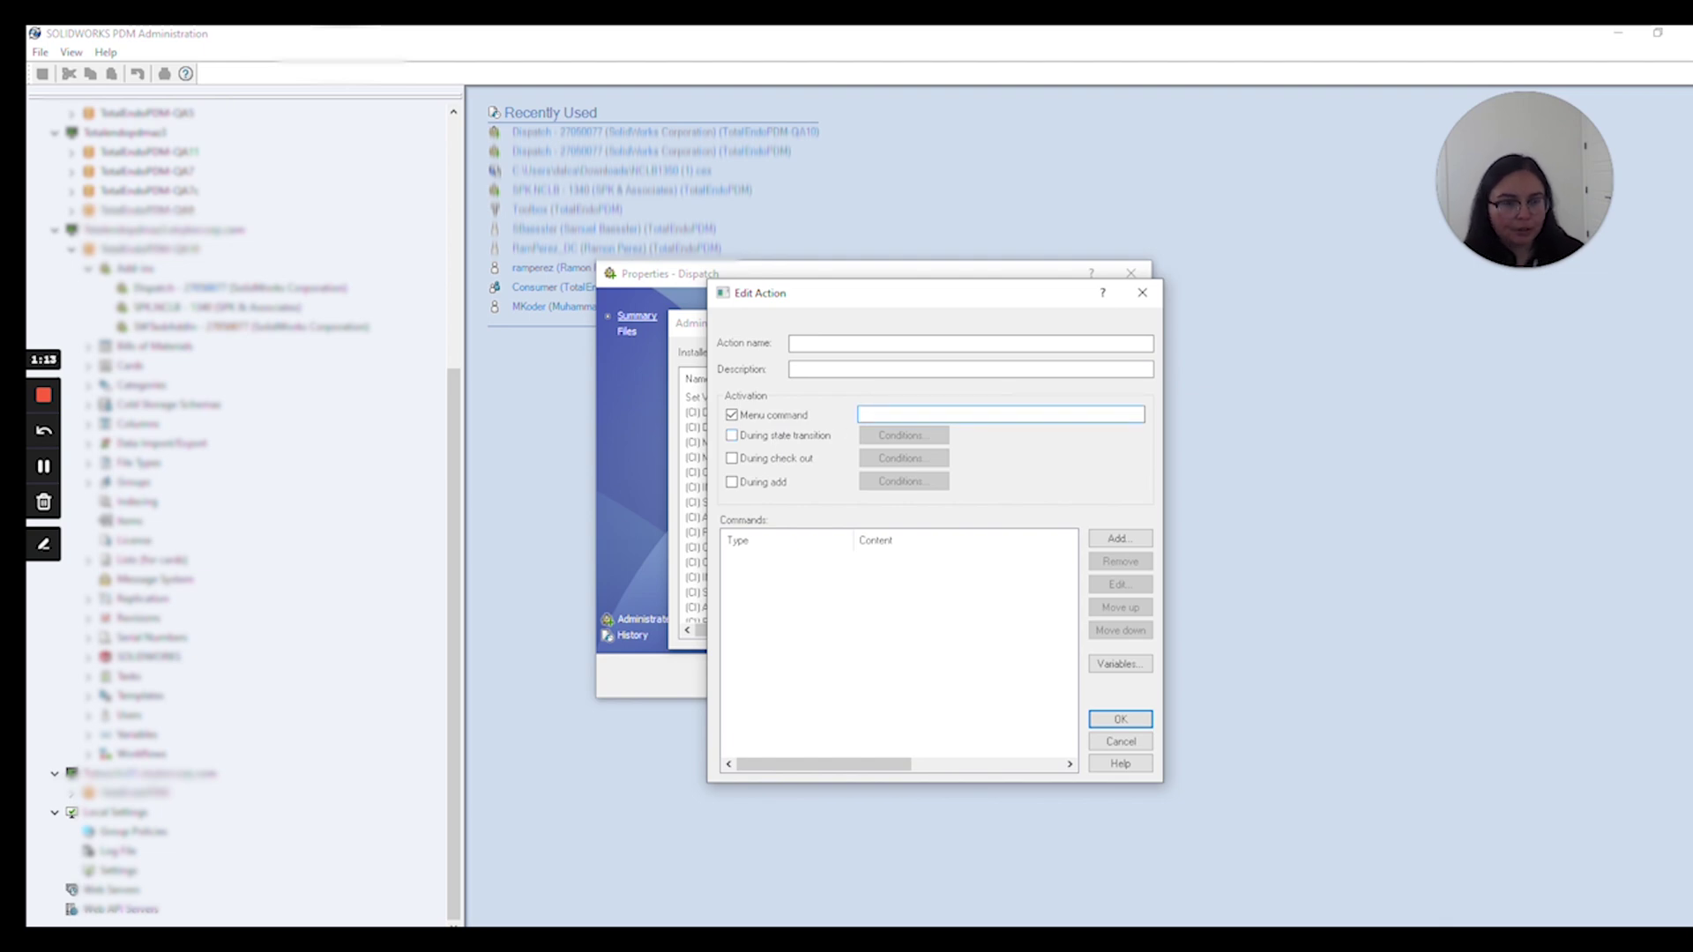
click(782, 419)
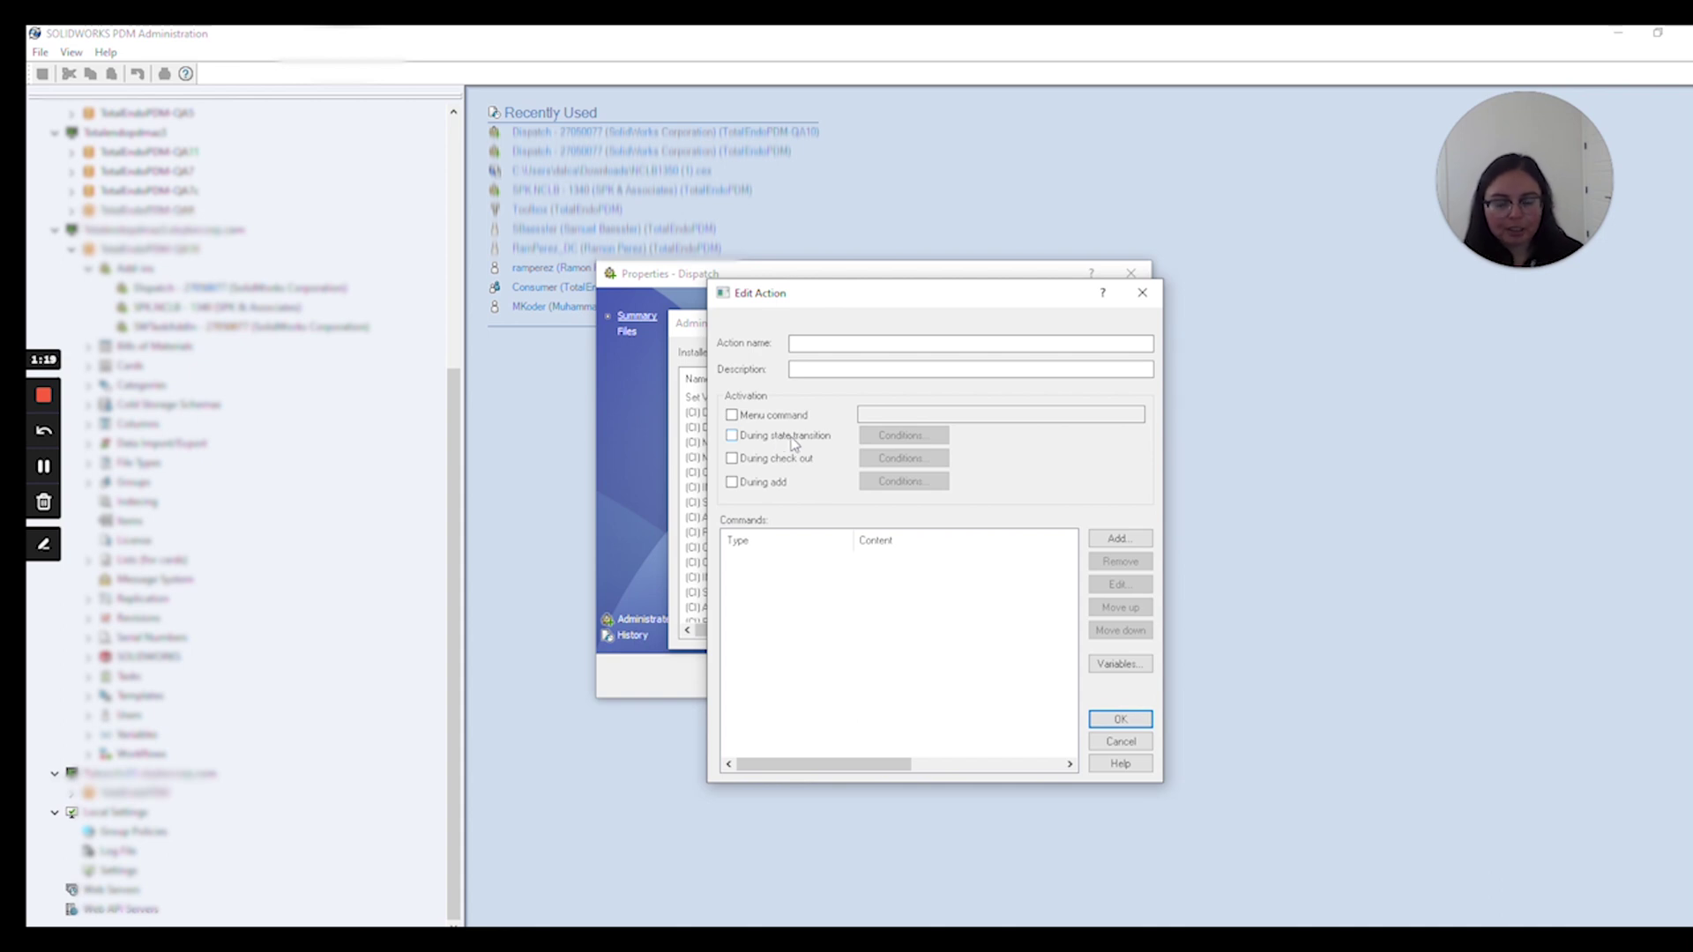
click(793, 438)
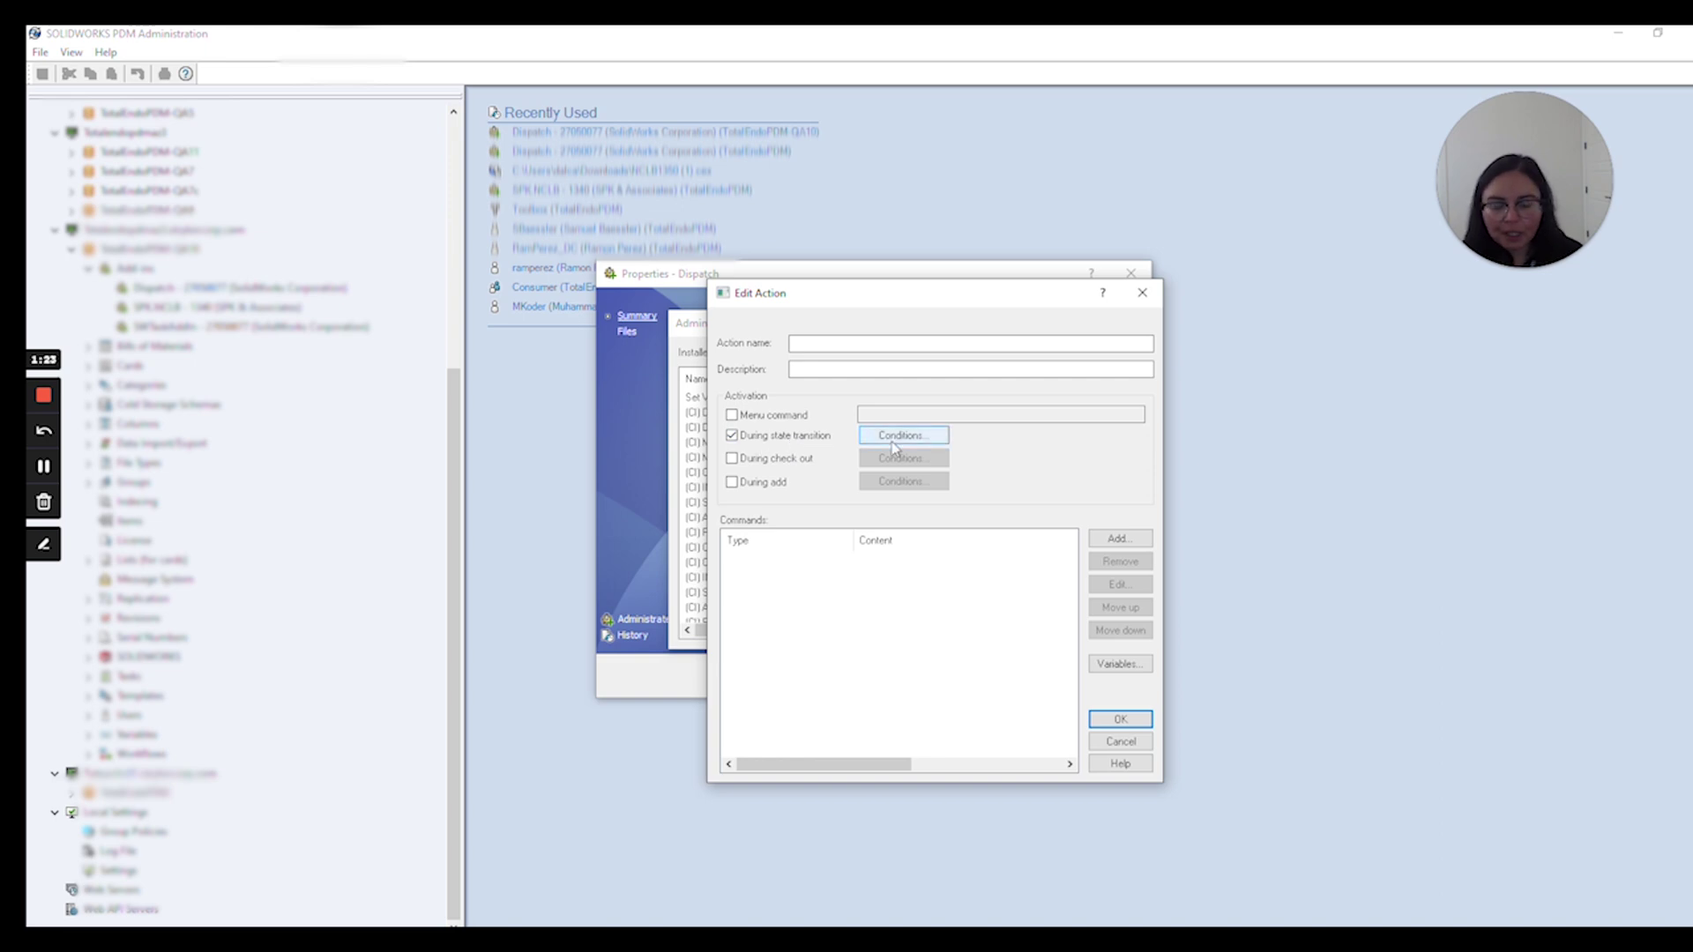
click(822, 440)
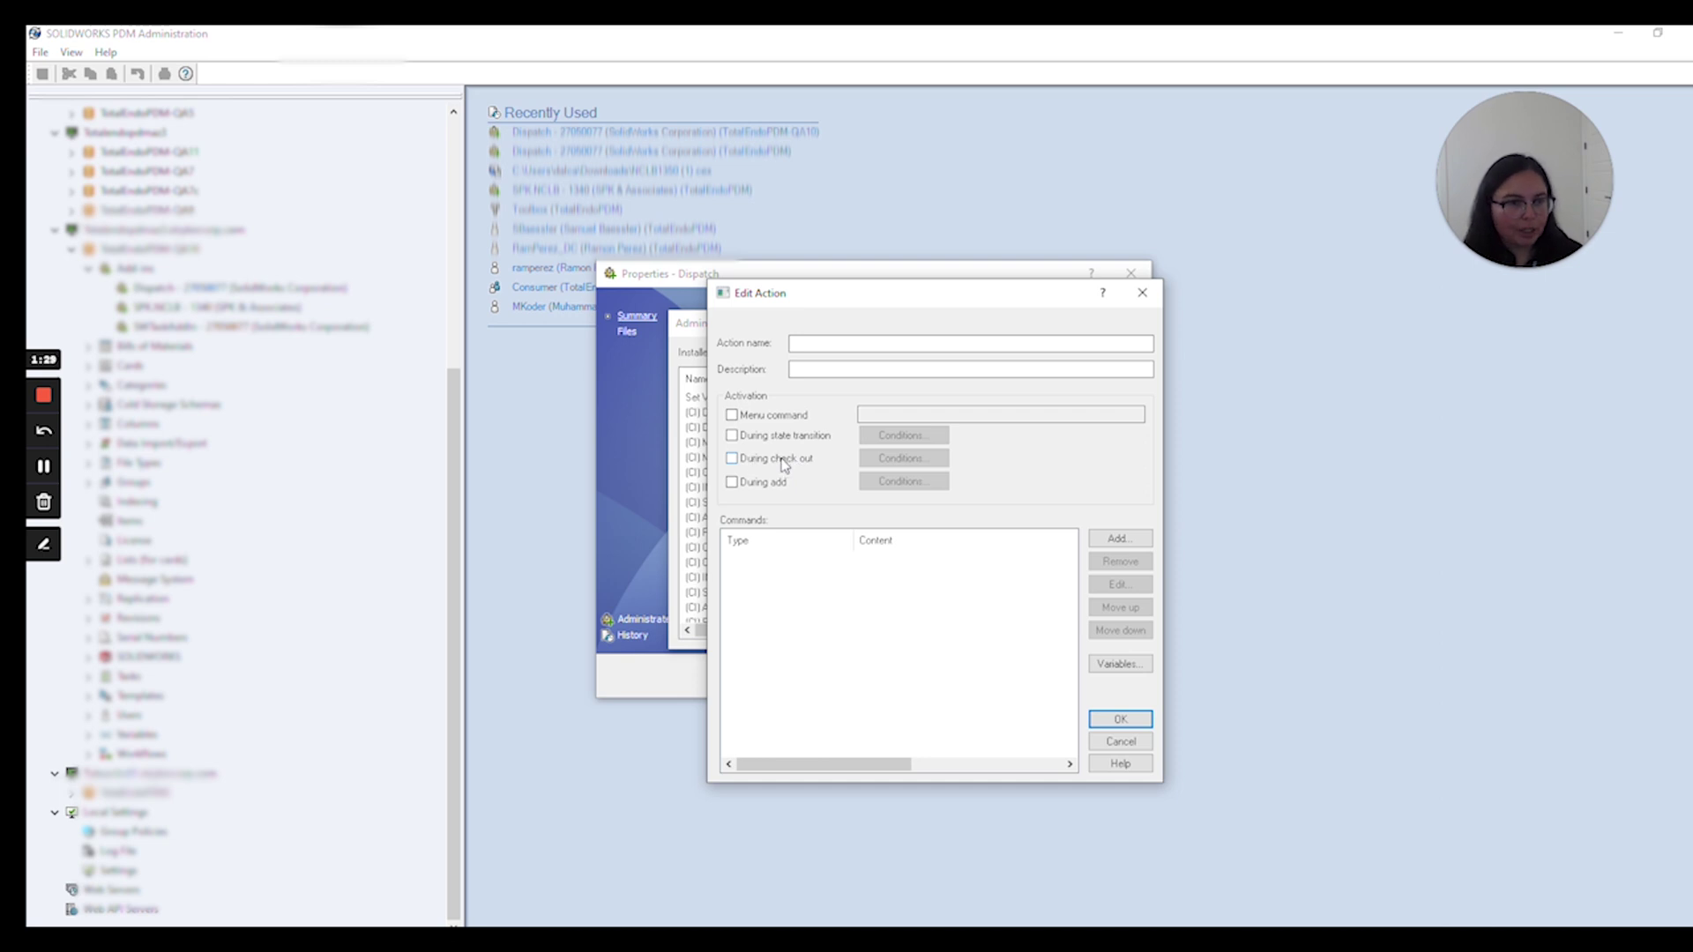
Toggle the During check out and During add triggers, then cancel the empty action
click(783, 460)
click(784, 462)
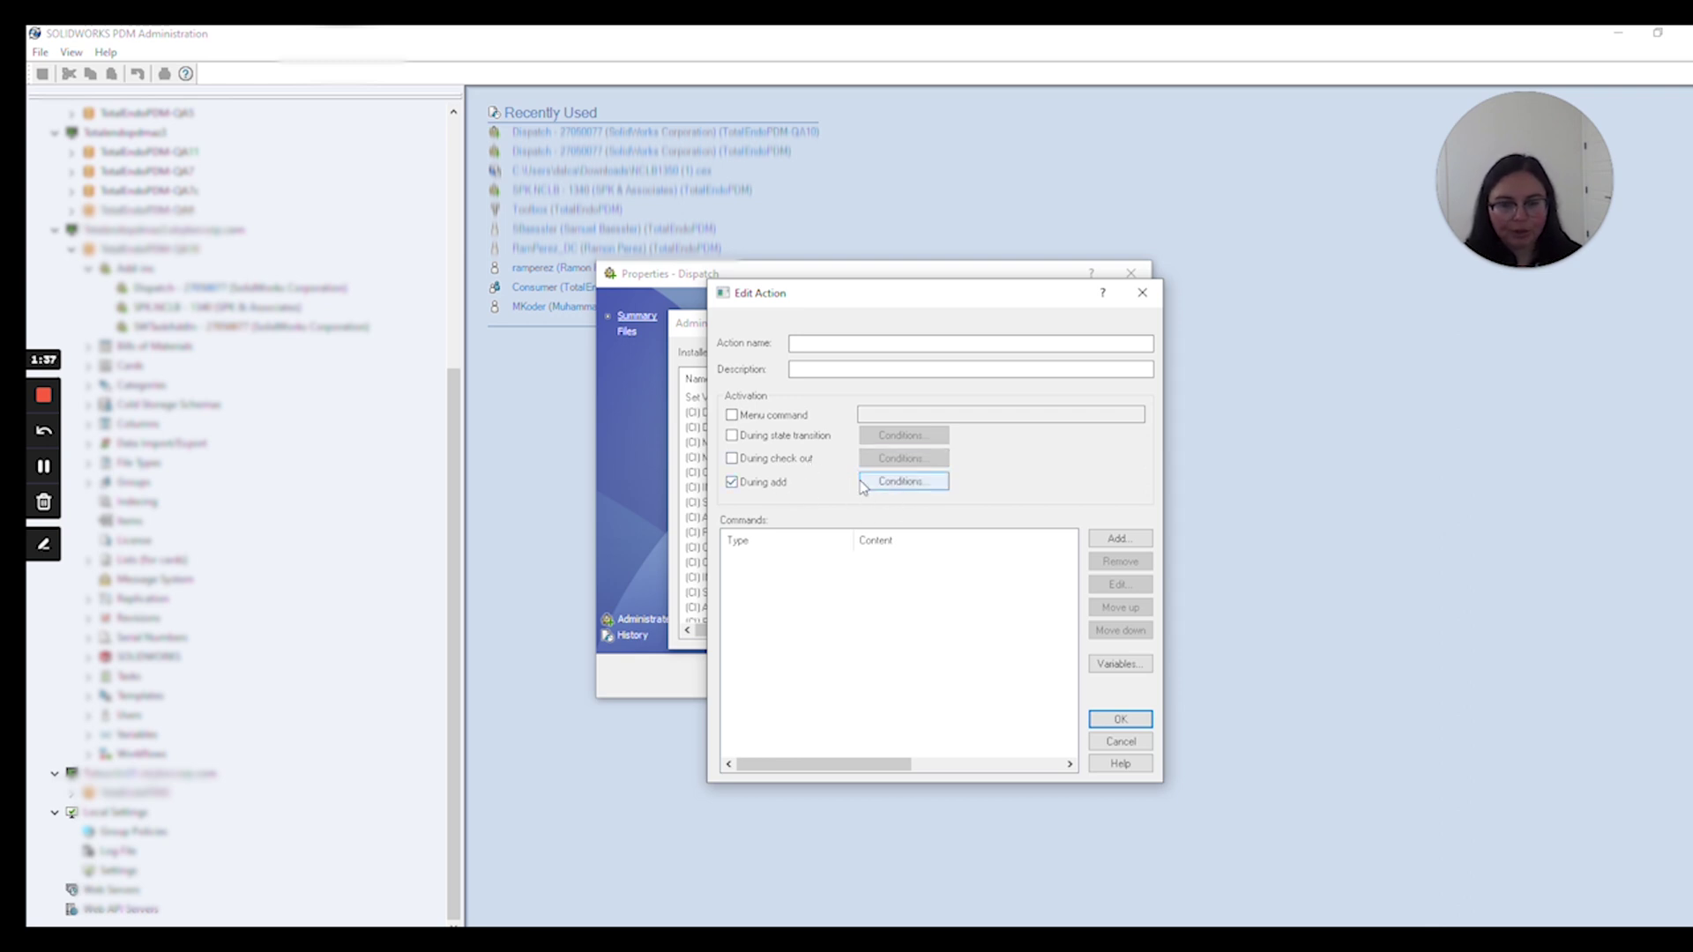
click(734, 484)
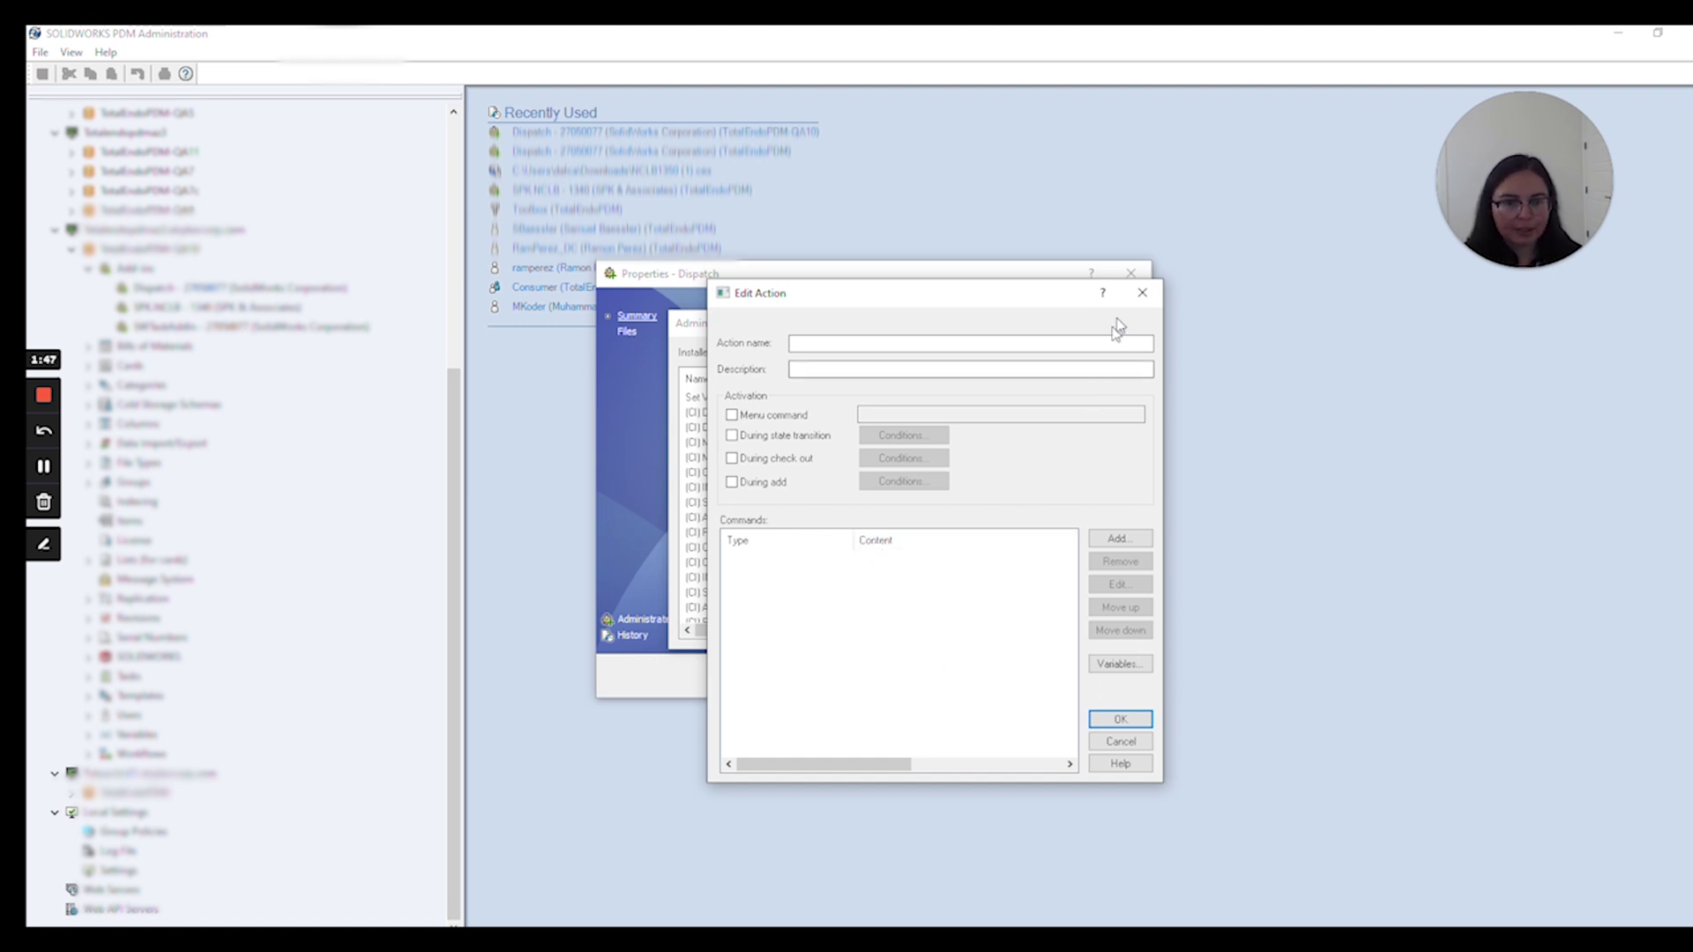
click(1139, 294)
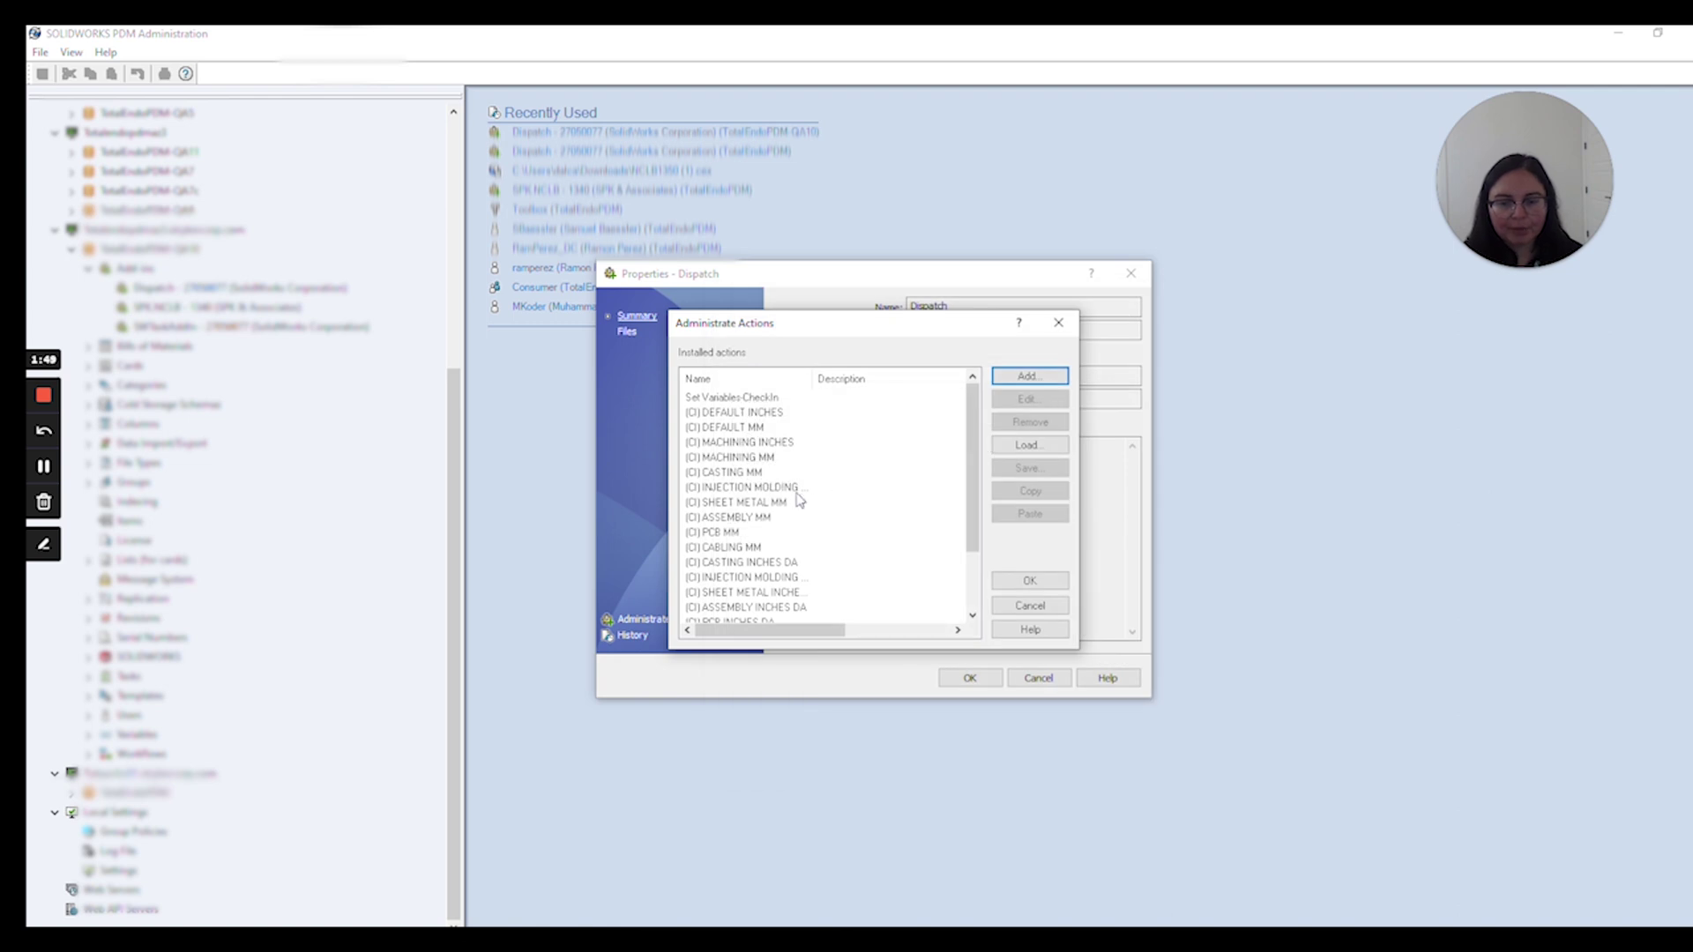
double_click(783, 487)
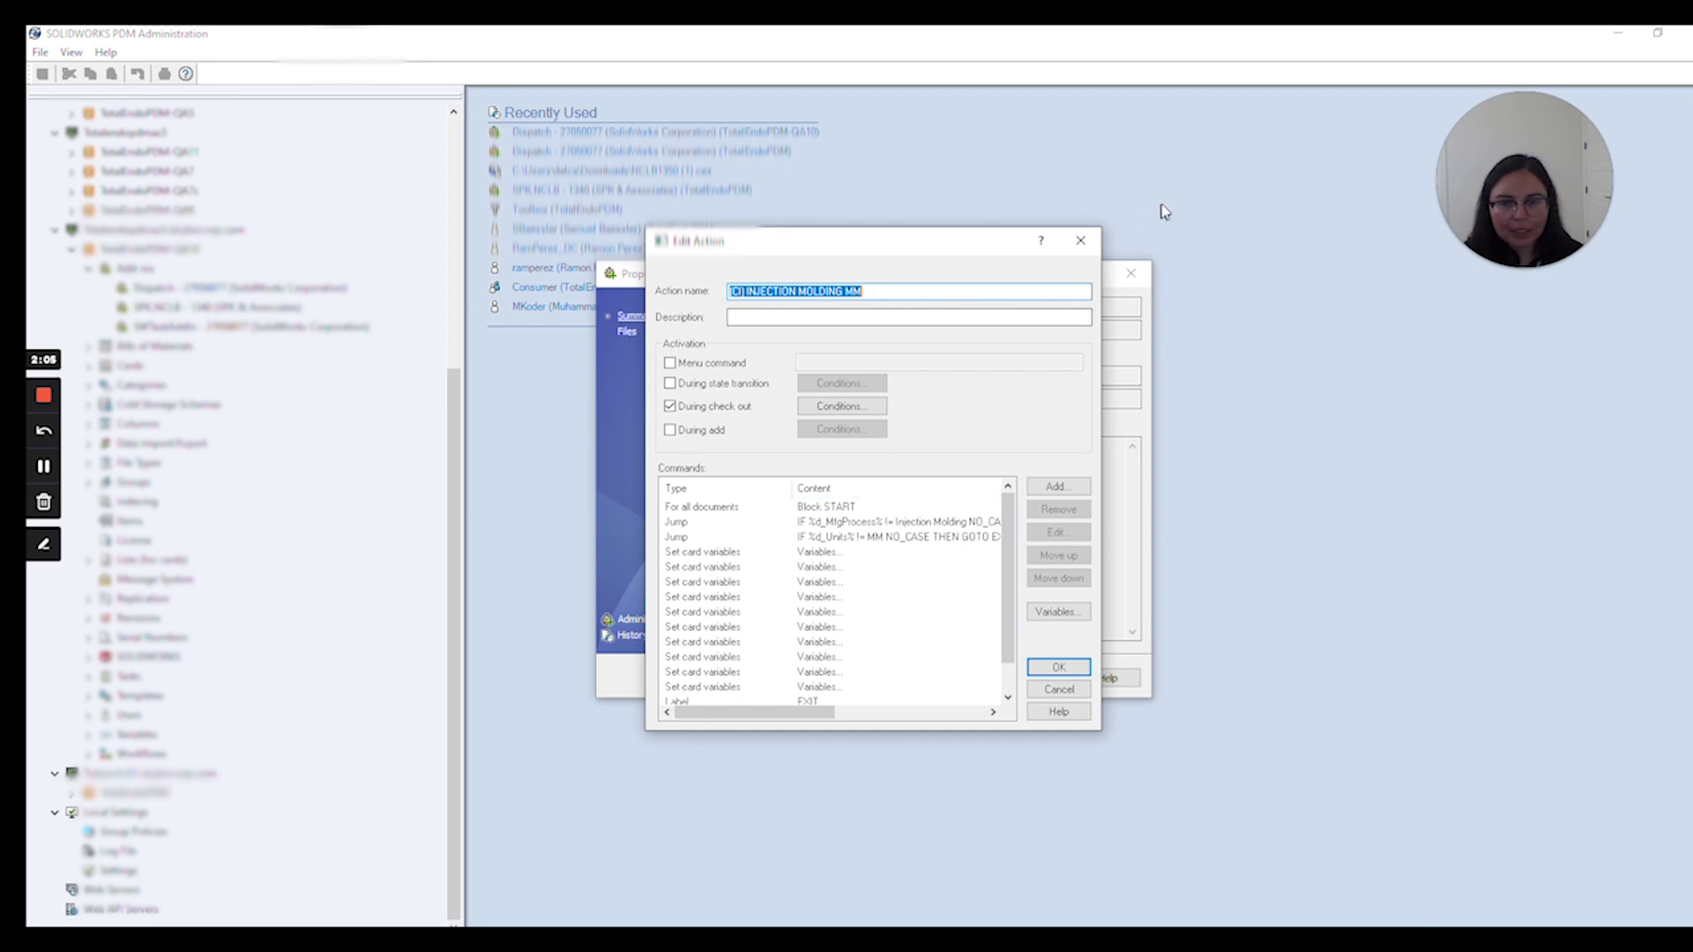
click(1080, 240)
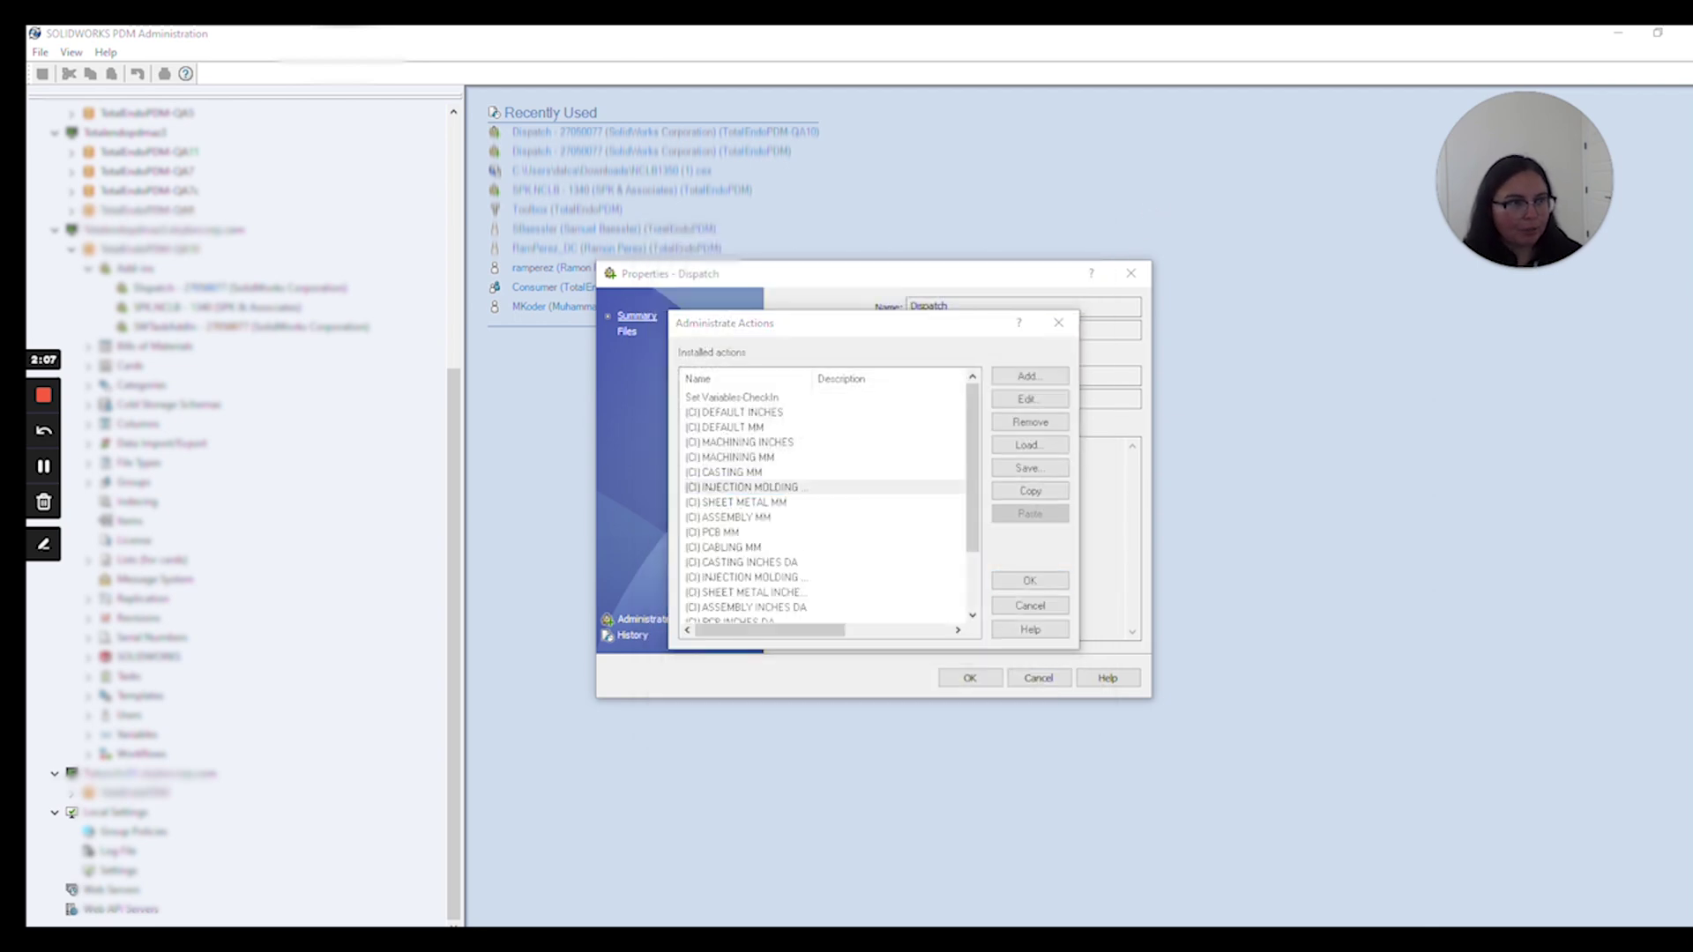
Maximize the 02 - MCAx folder window and check out part 900000000149.sldprt
drag(1692, 181, 848, 182)
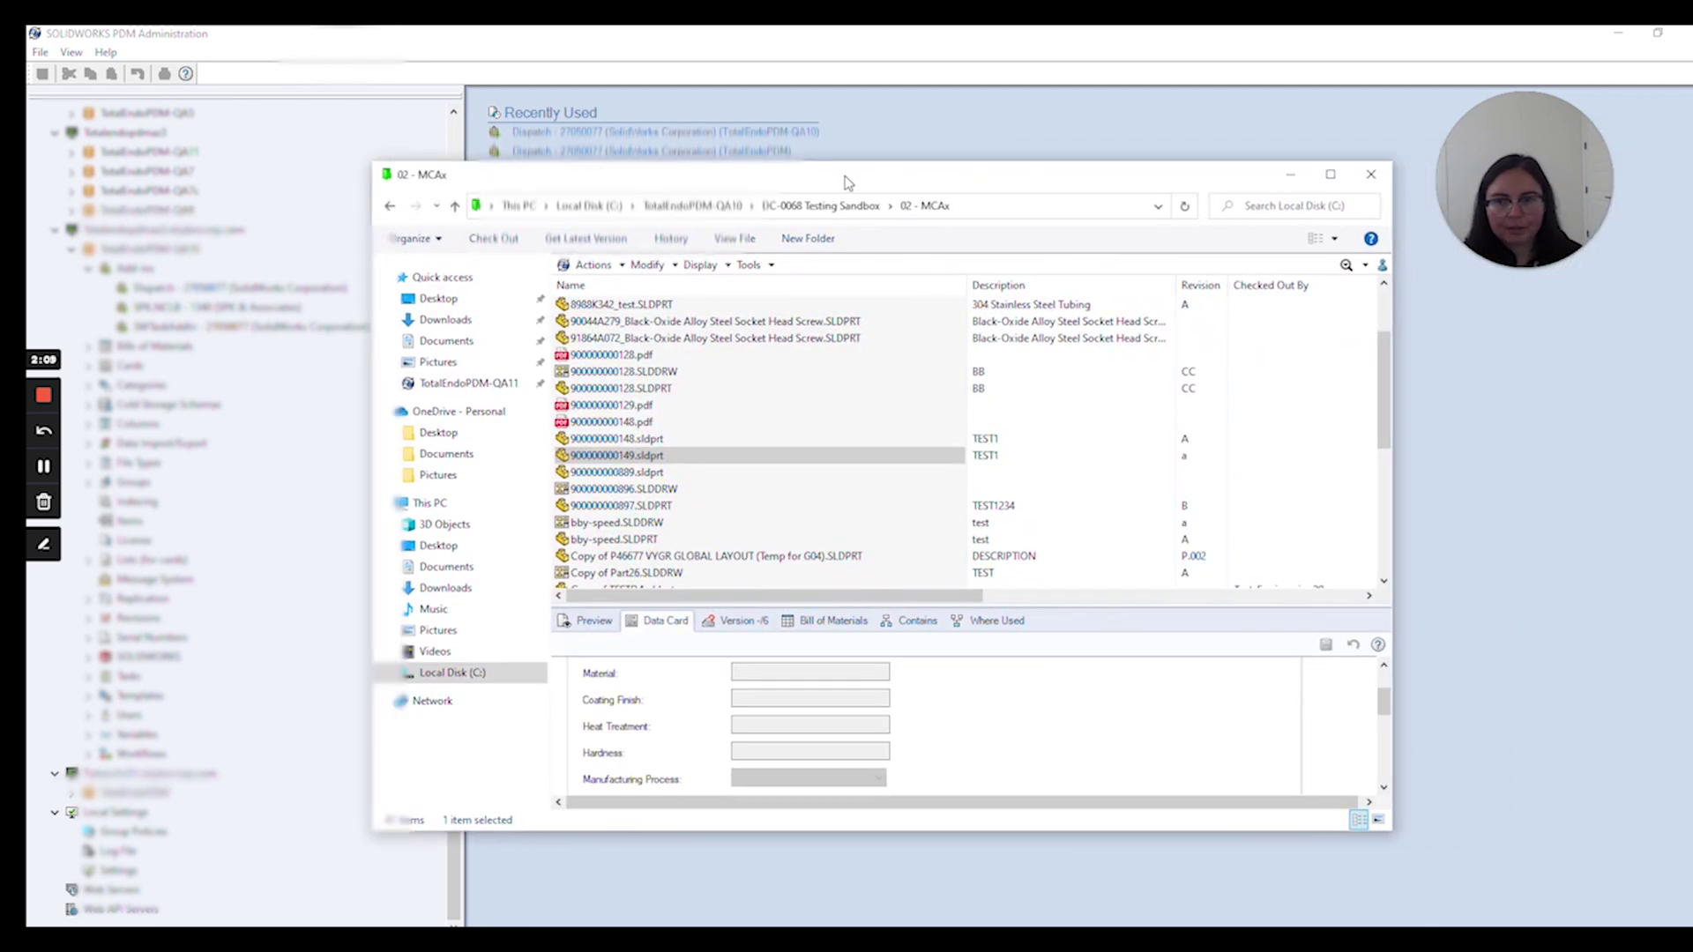
double_click(847, 182)
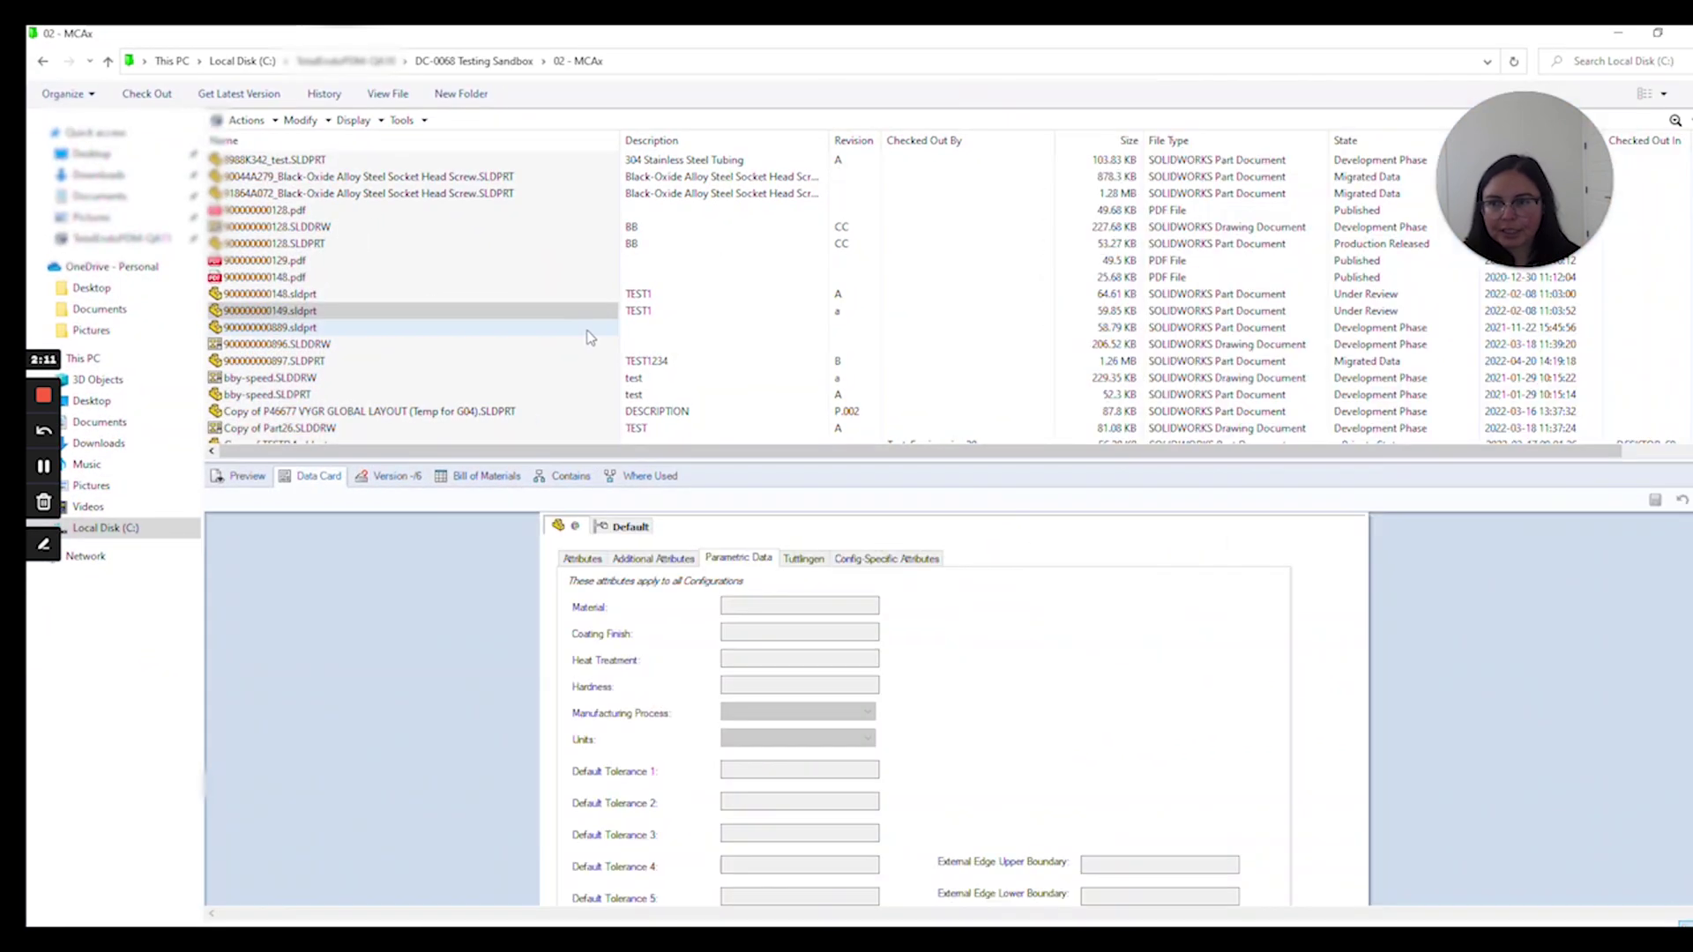
right_click(562, 321)
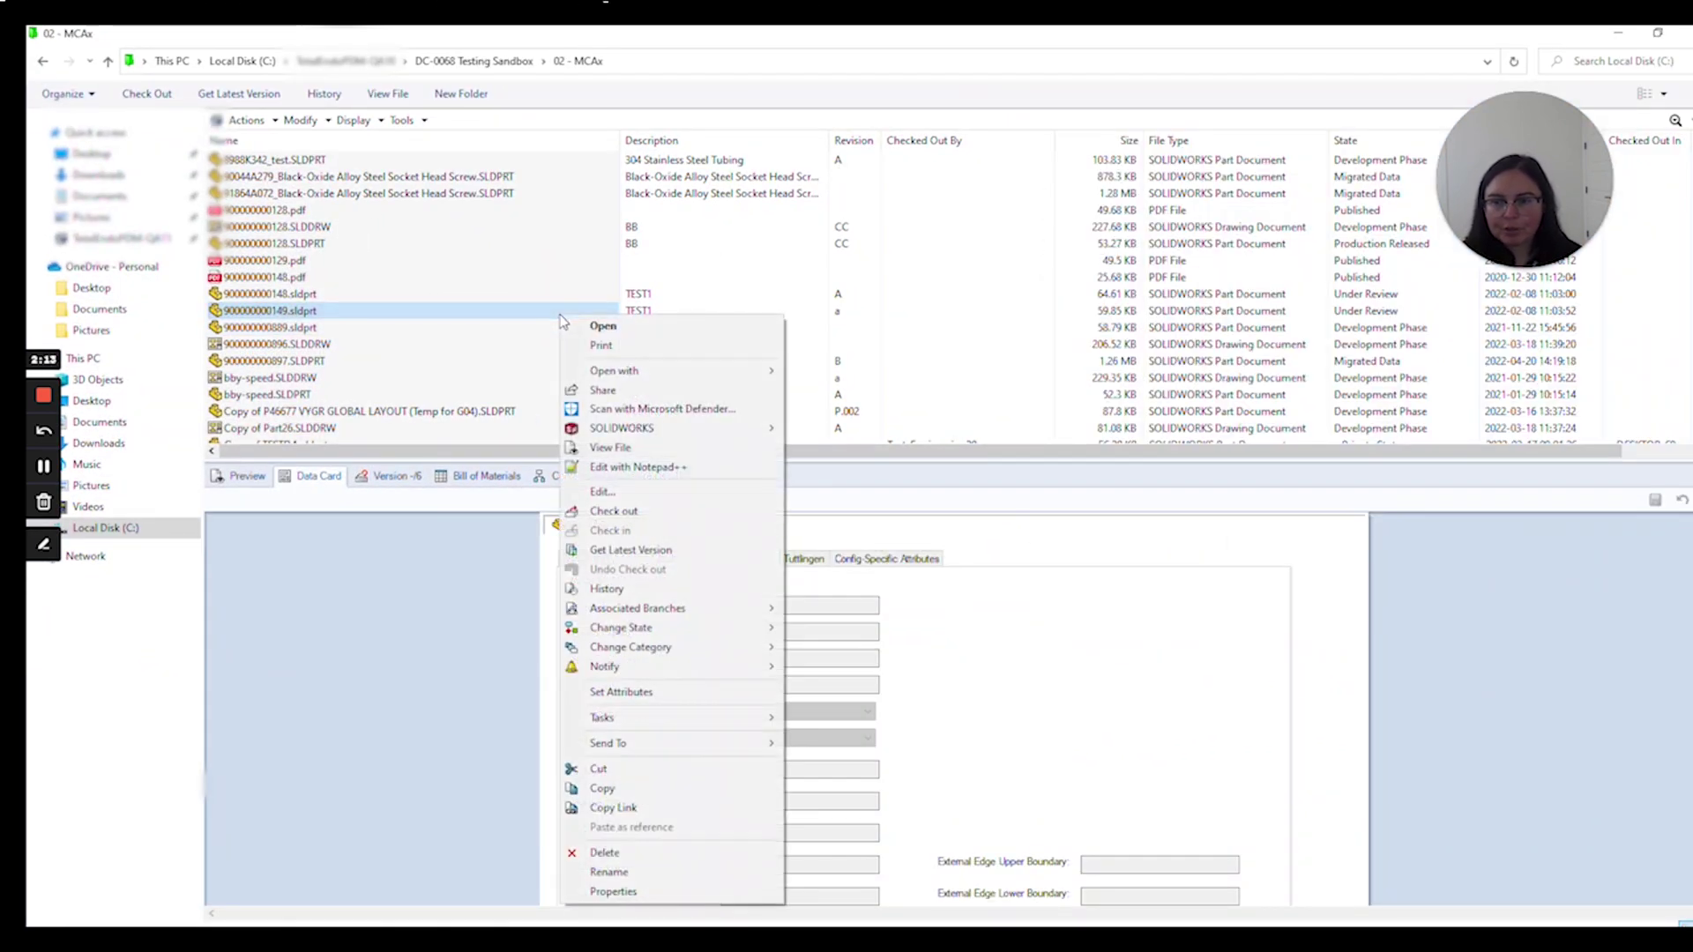
click(644, 512)
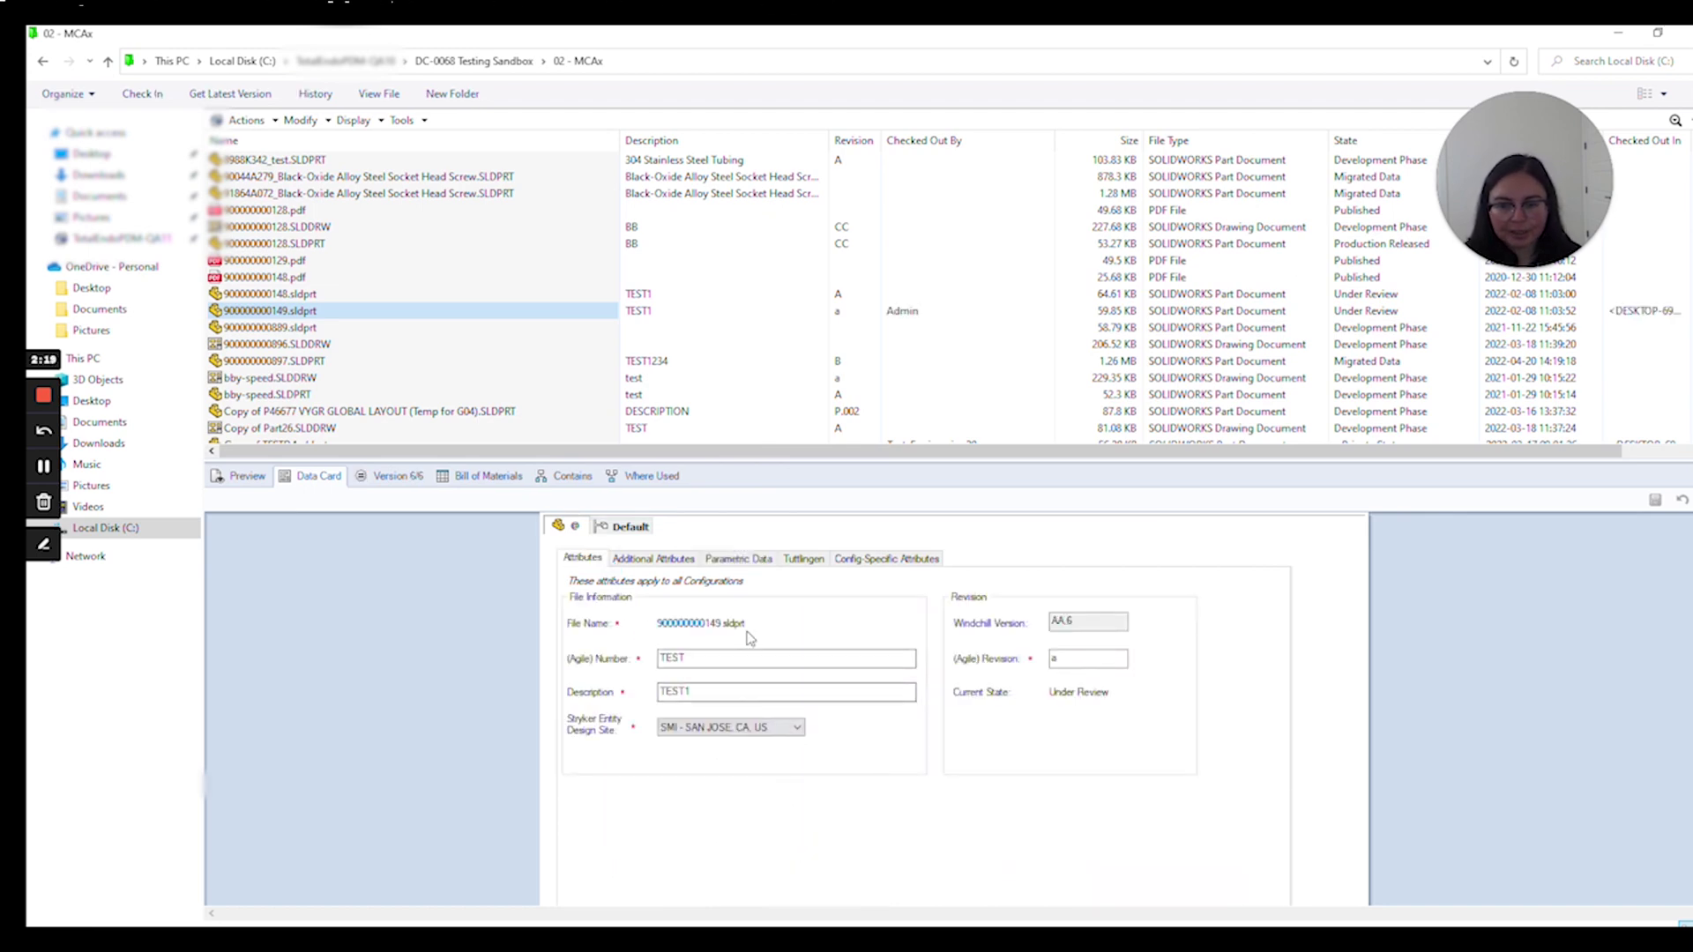
Set Manufacturing Process to Injection Molding and units to MM on the data card, then save
click(749, 563)
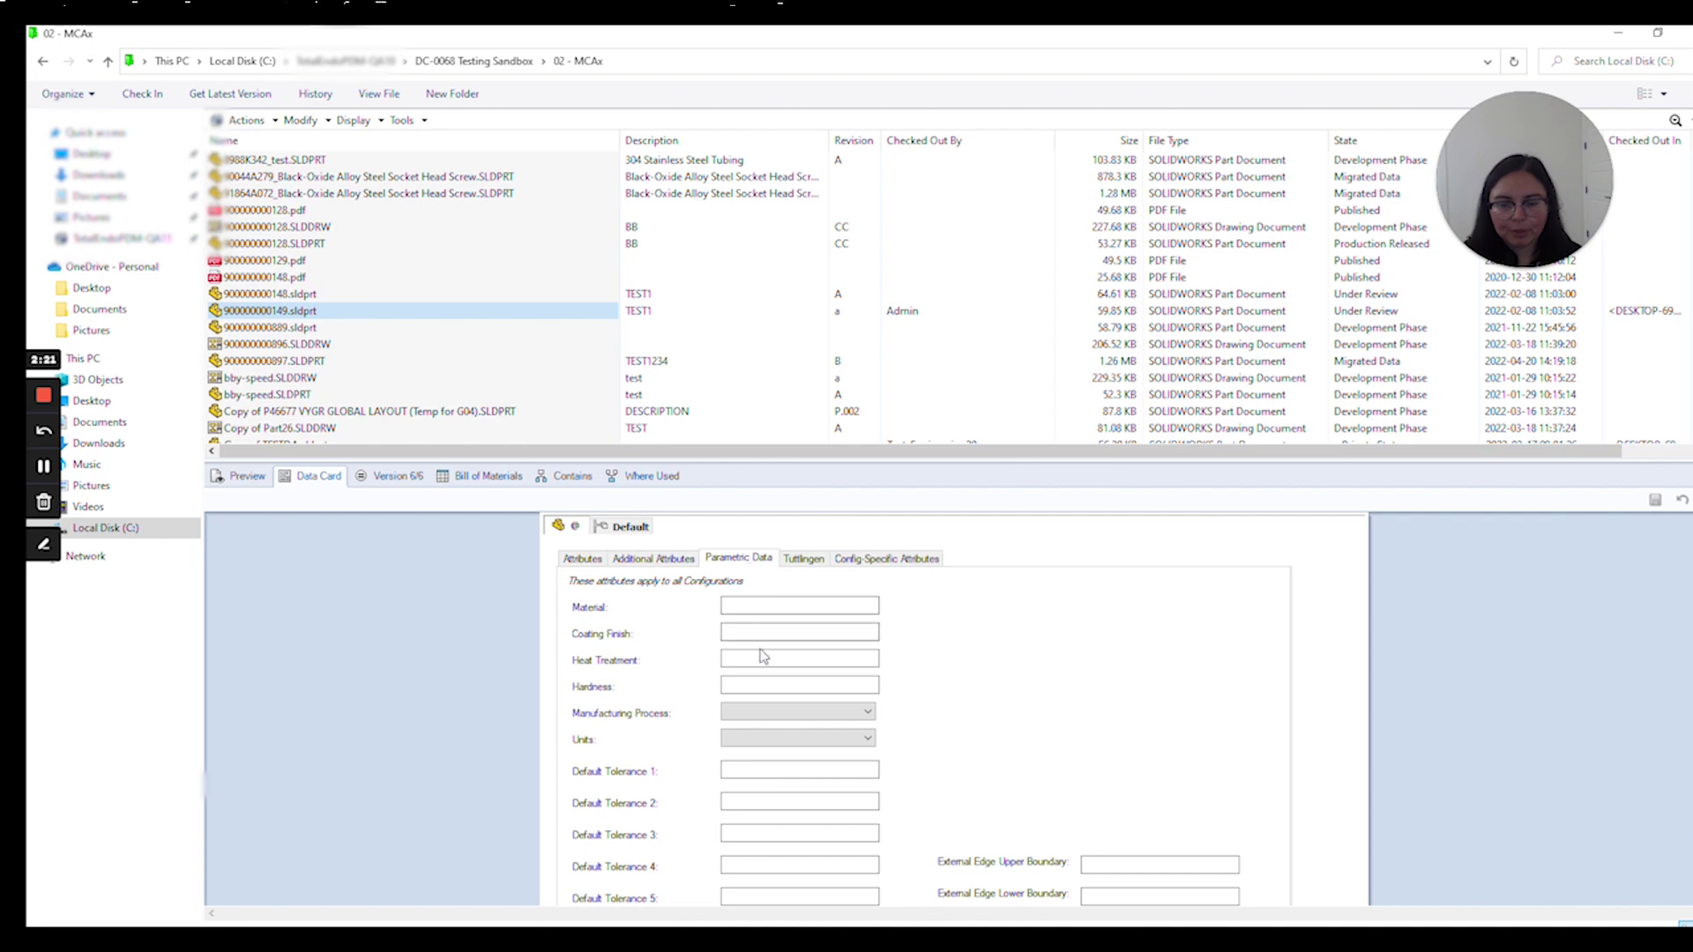
click(767, 712)
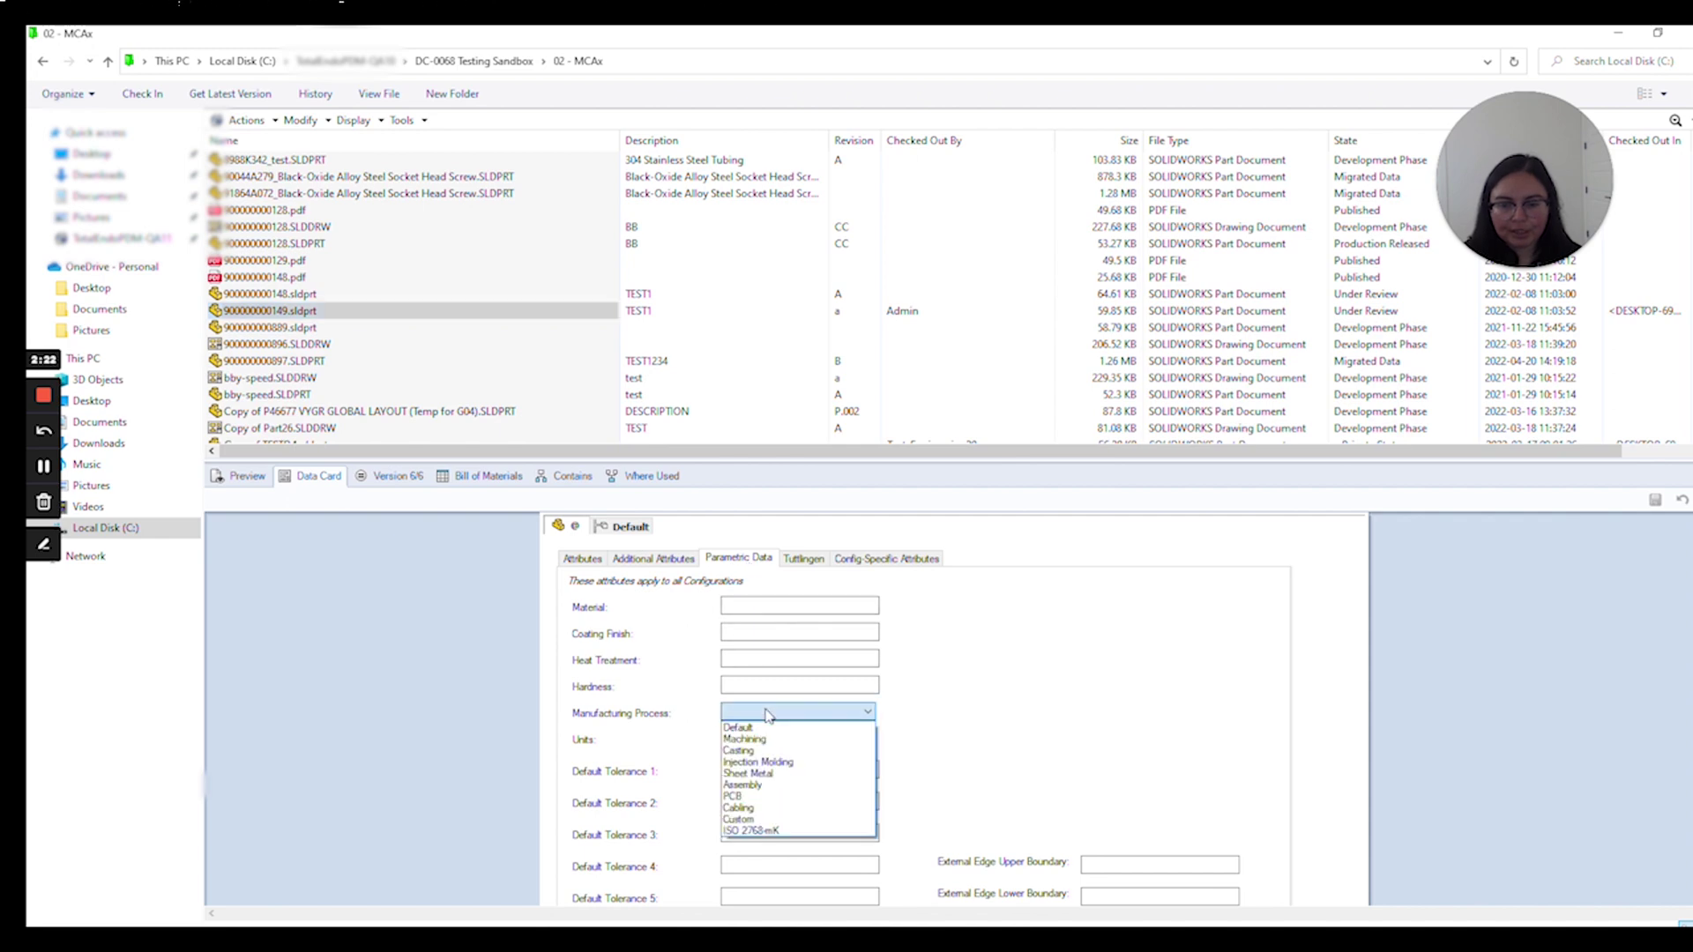
click(764, 762)
click(754, 741)
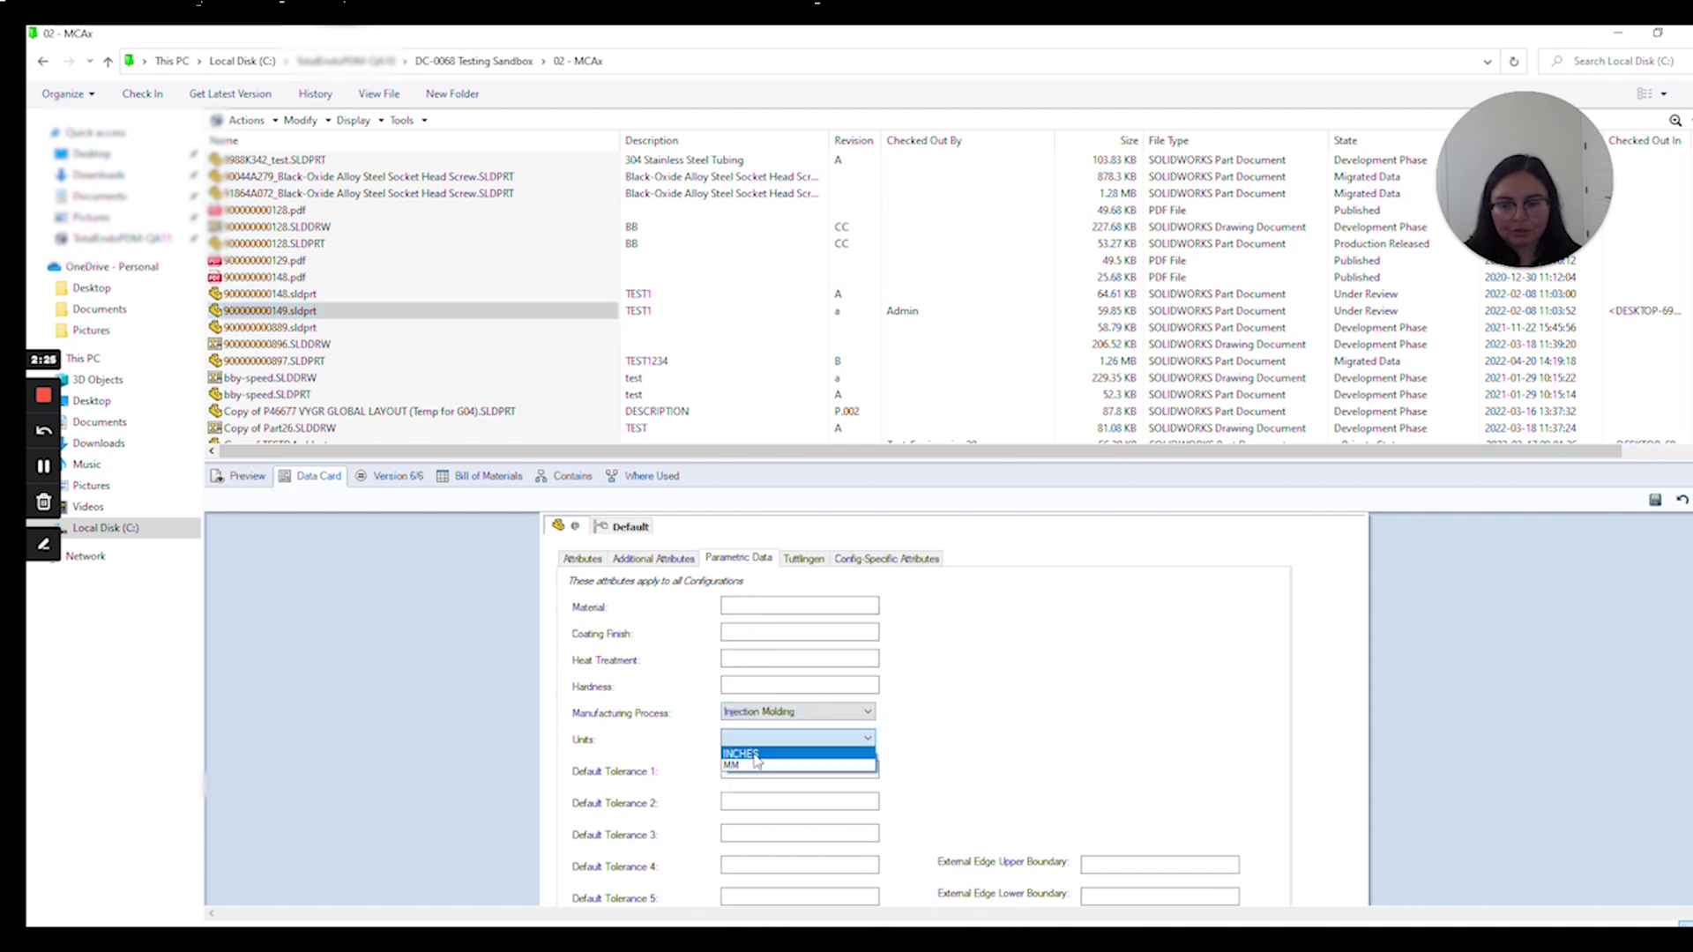
click(757, 764)
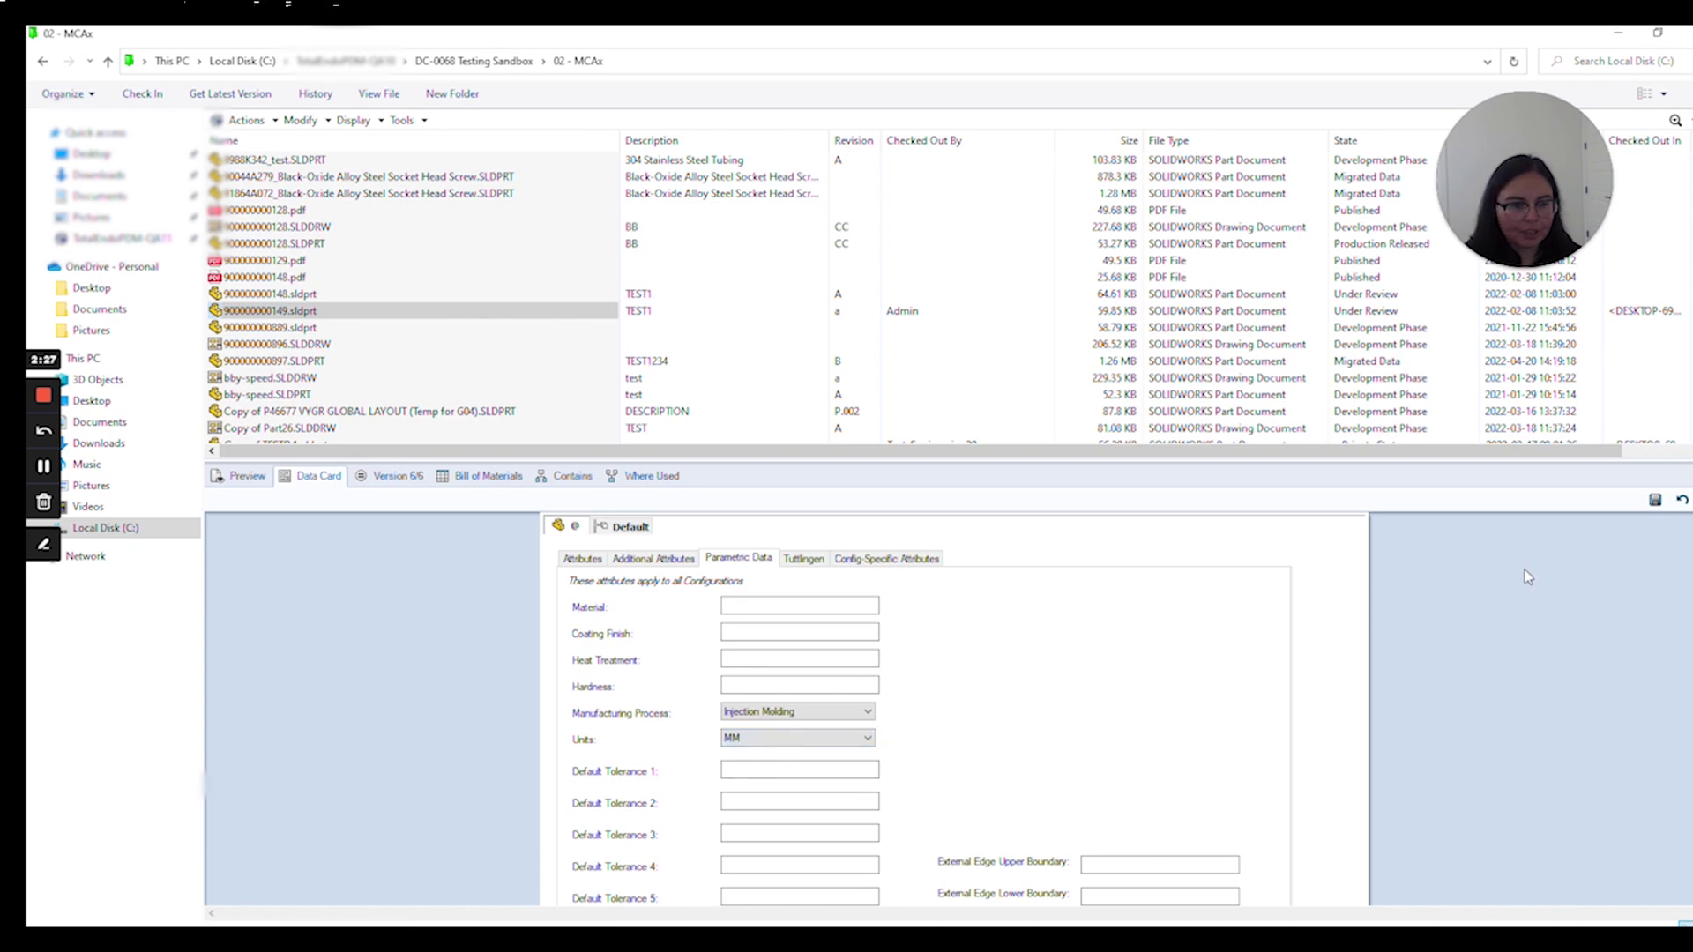
click(1655, 500)
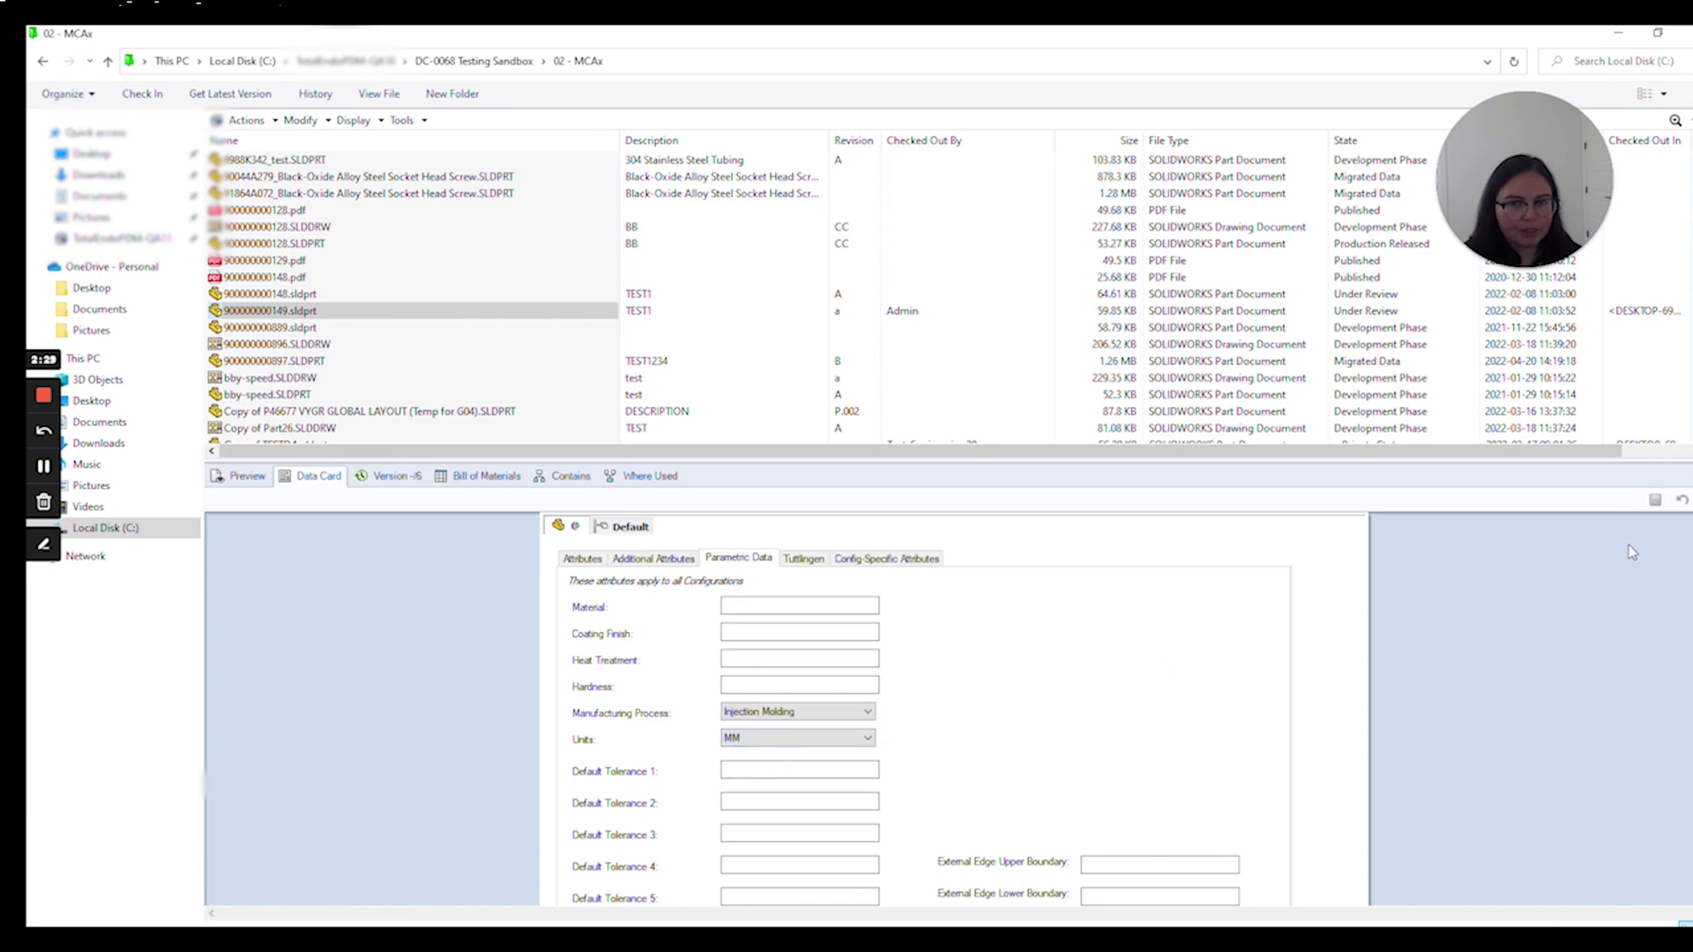
click(555, 316)
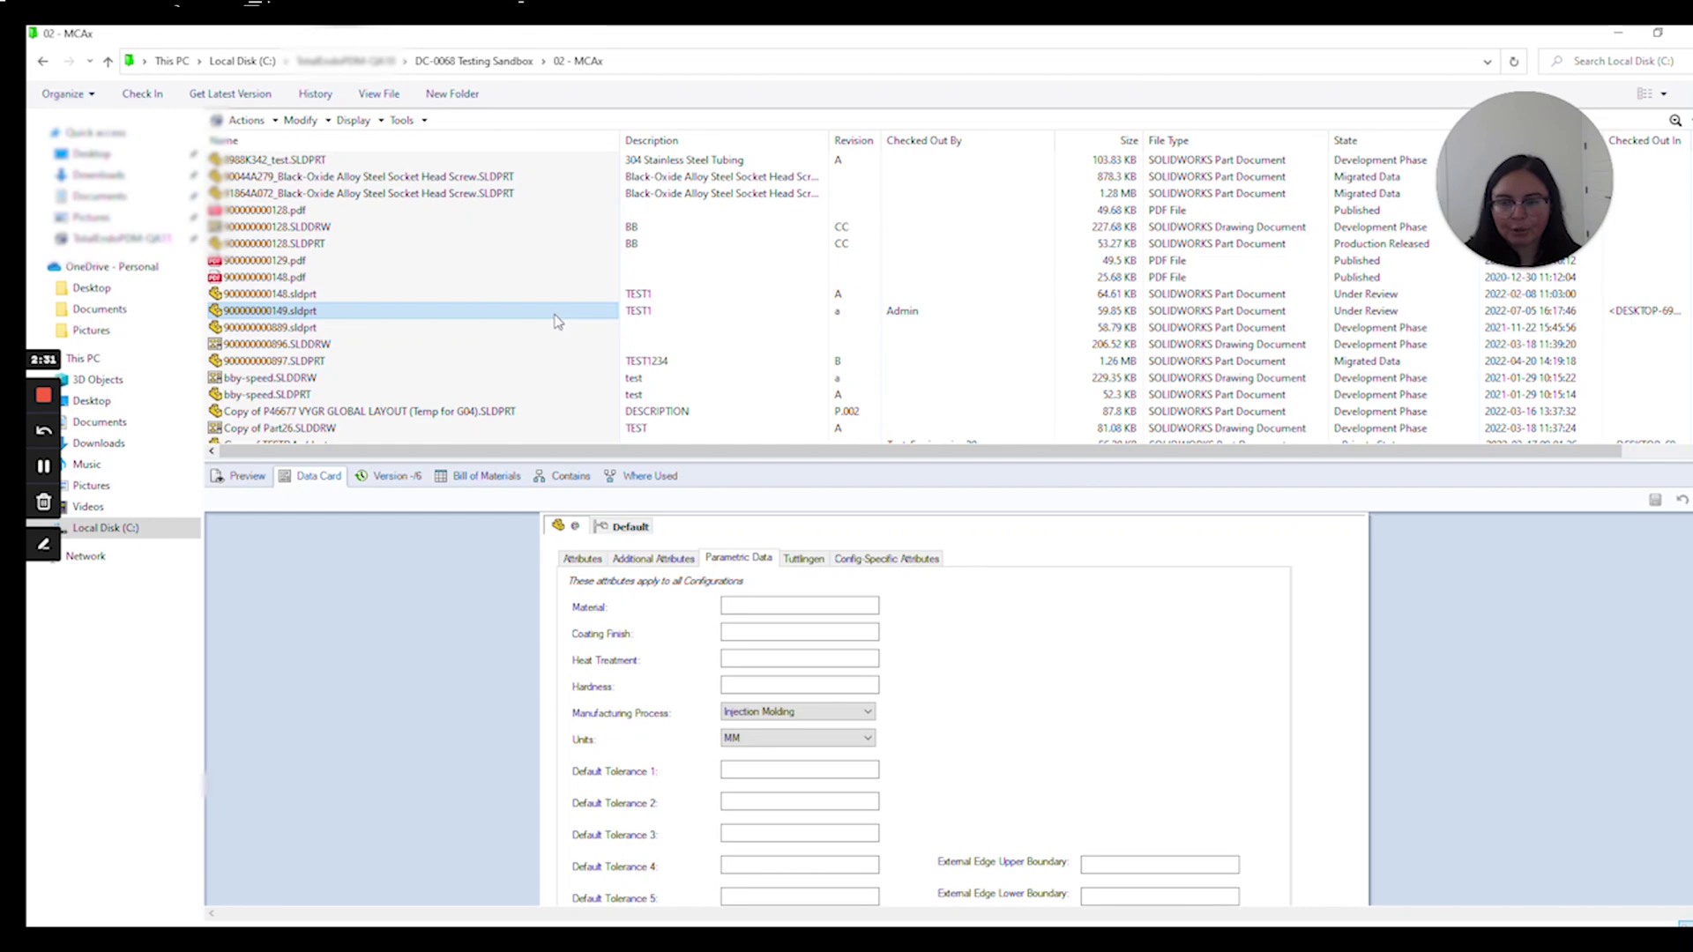
right_click(556, 319)
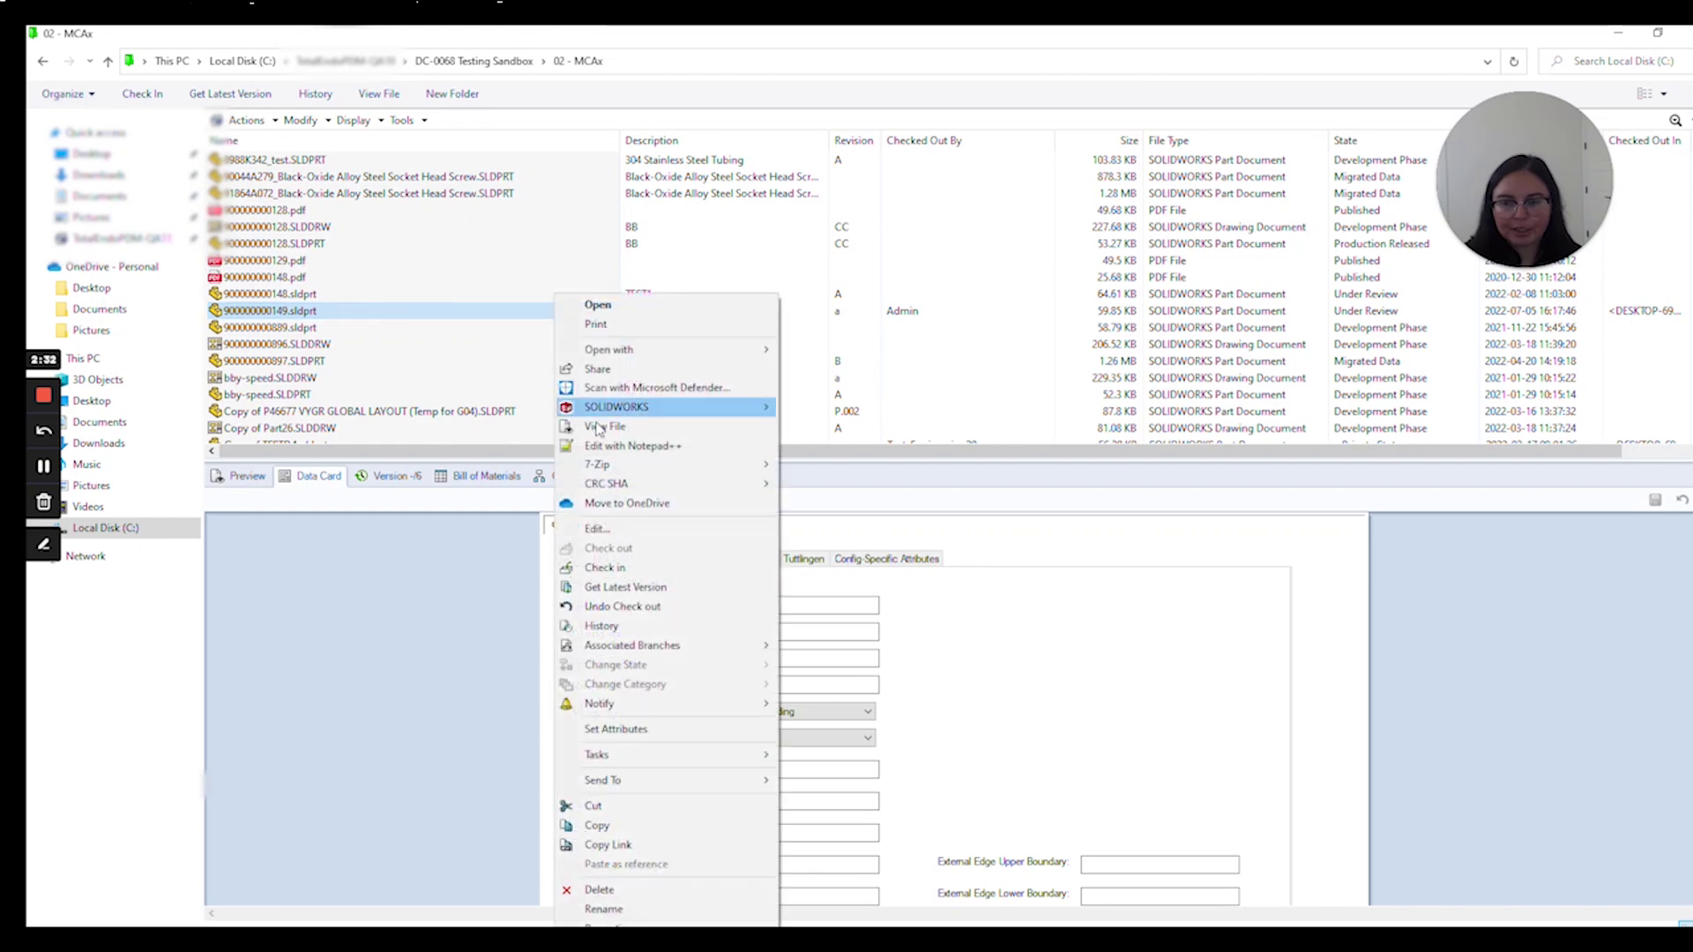
Check in part 900000000149.sldprt with the comment 'da', making it version 7
click(617, 565)
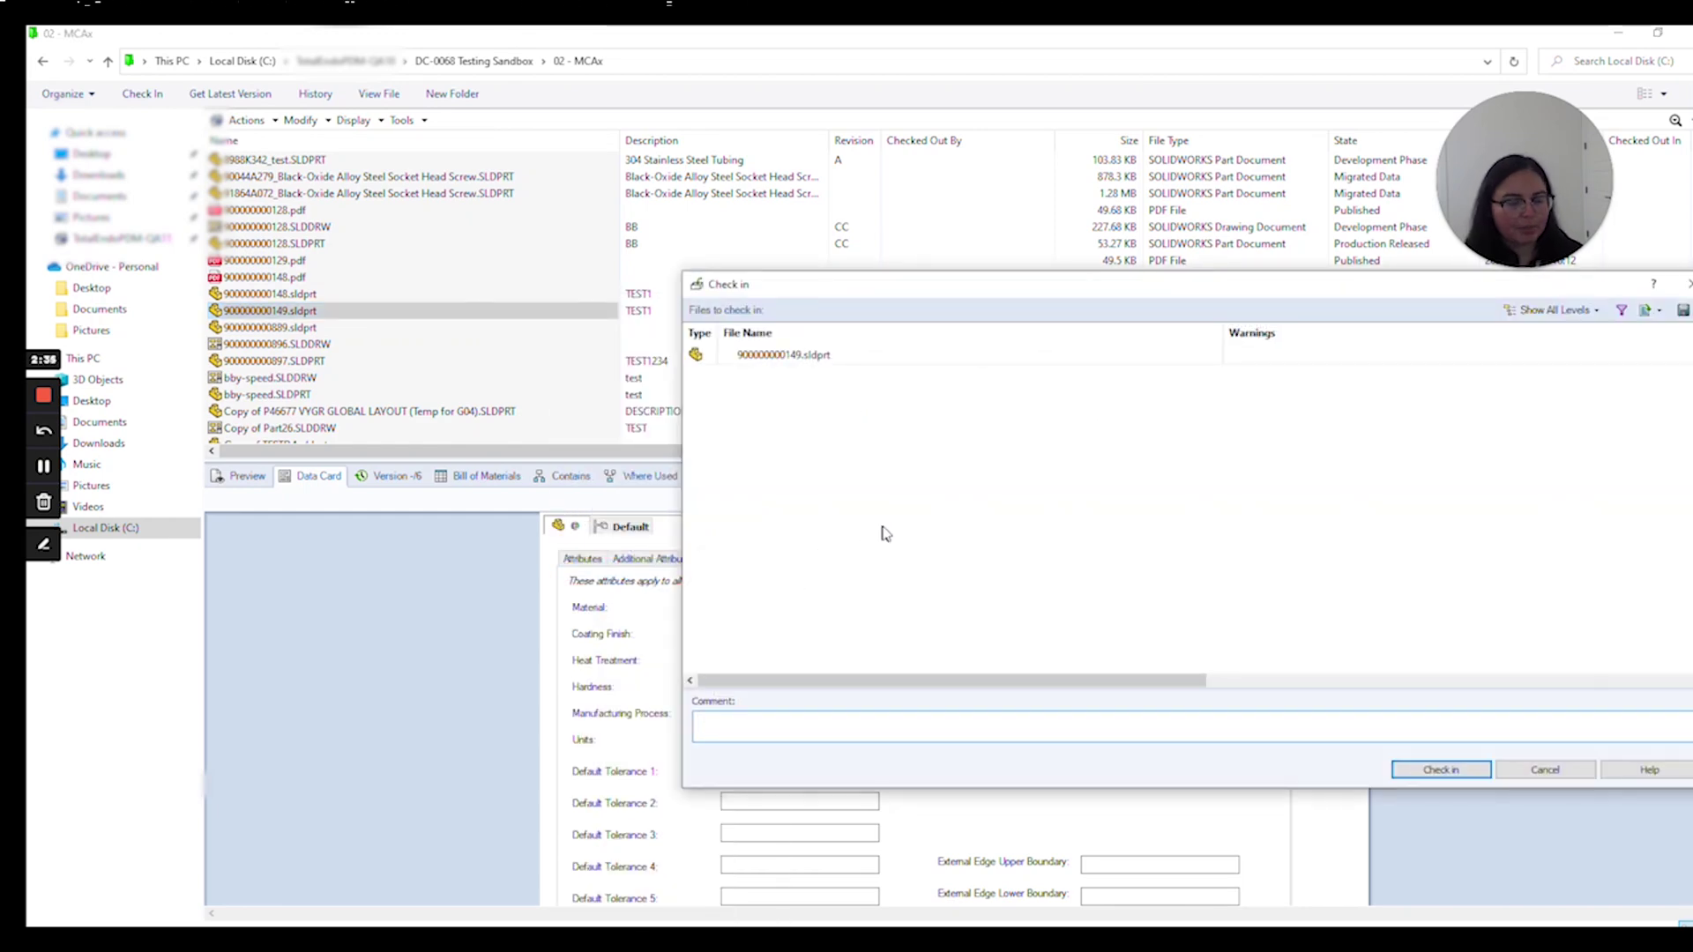
text(da)
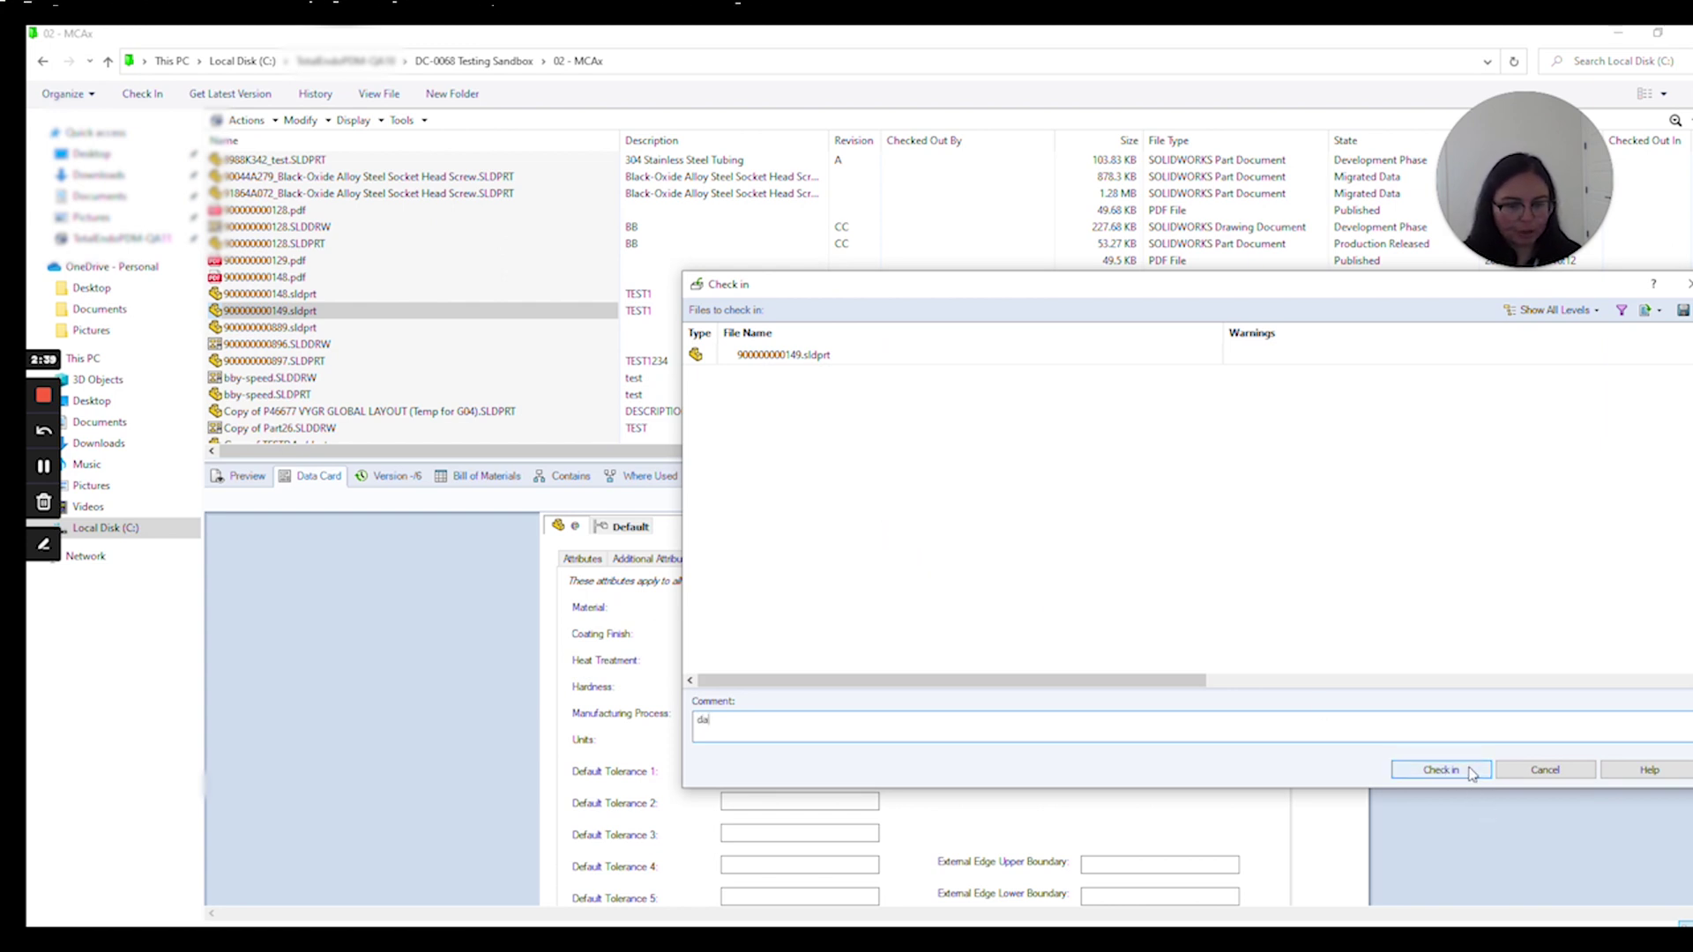
click(1441, 770)
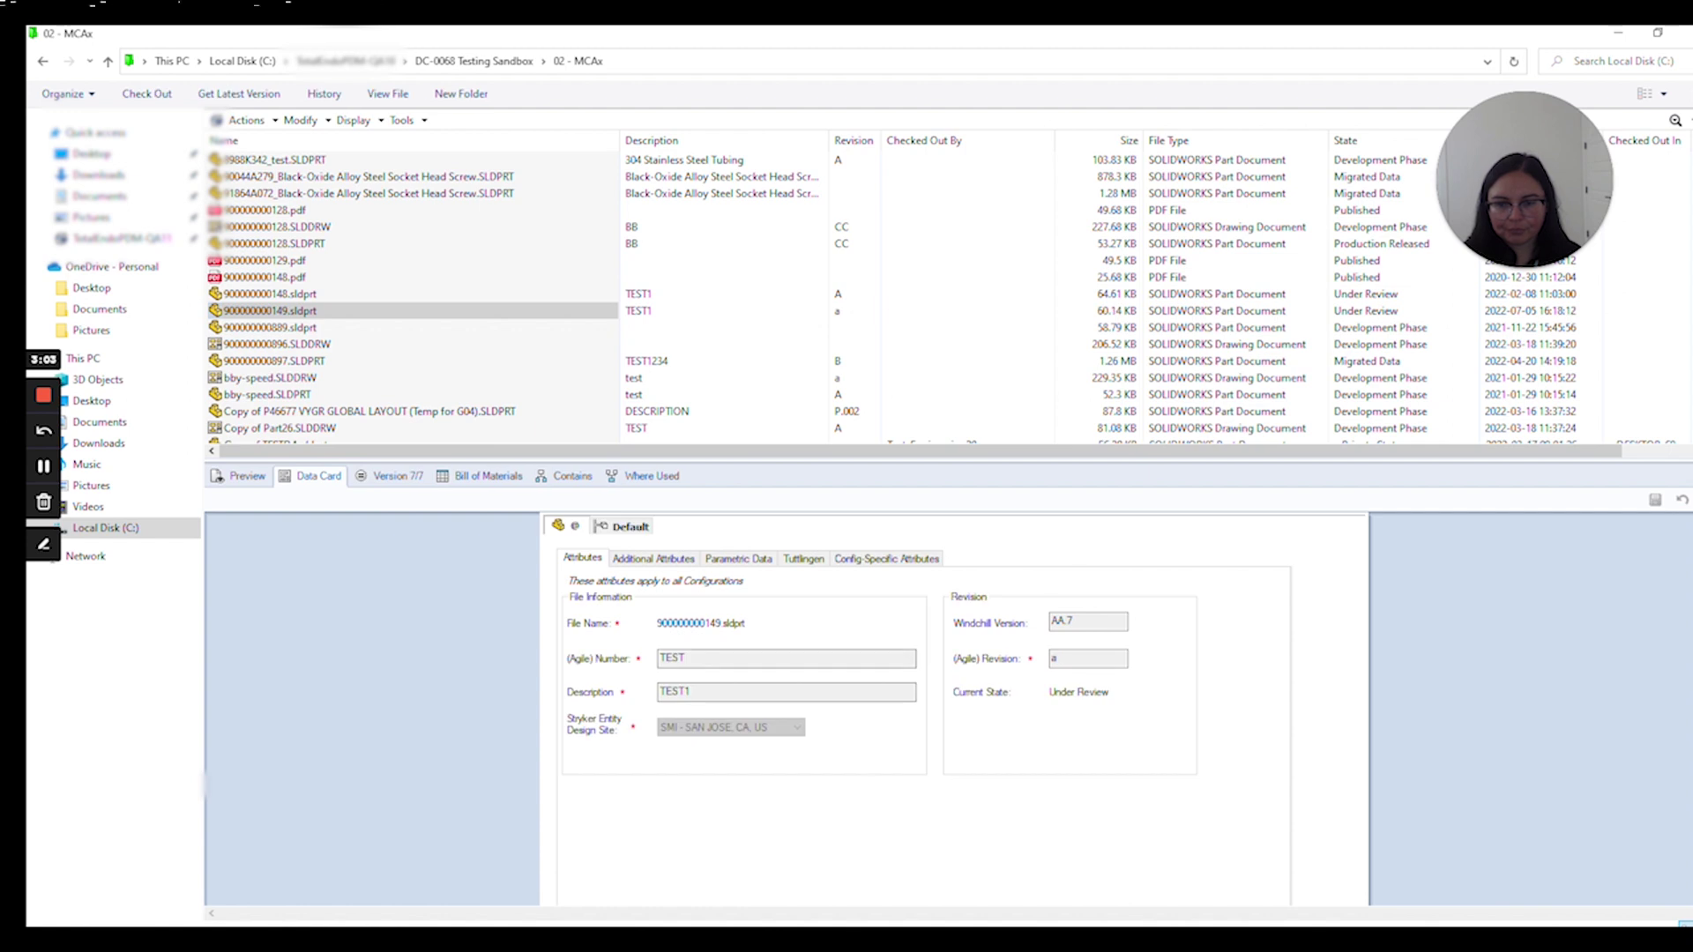
Inspect the Default Tolerance fields on the part's Parametric Data tab
click(731, 561)
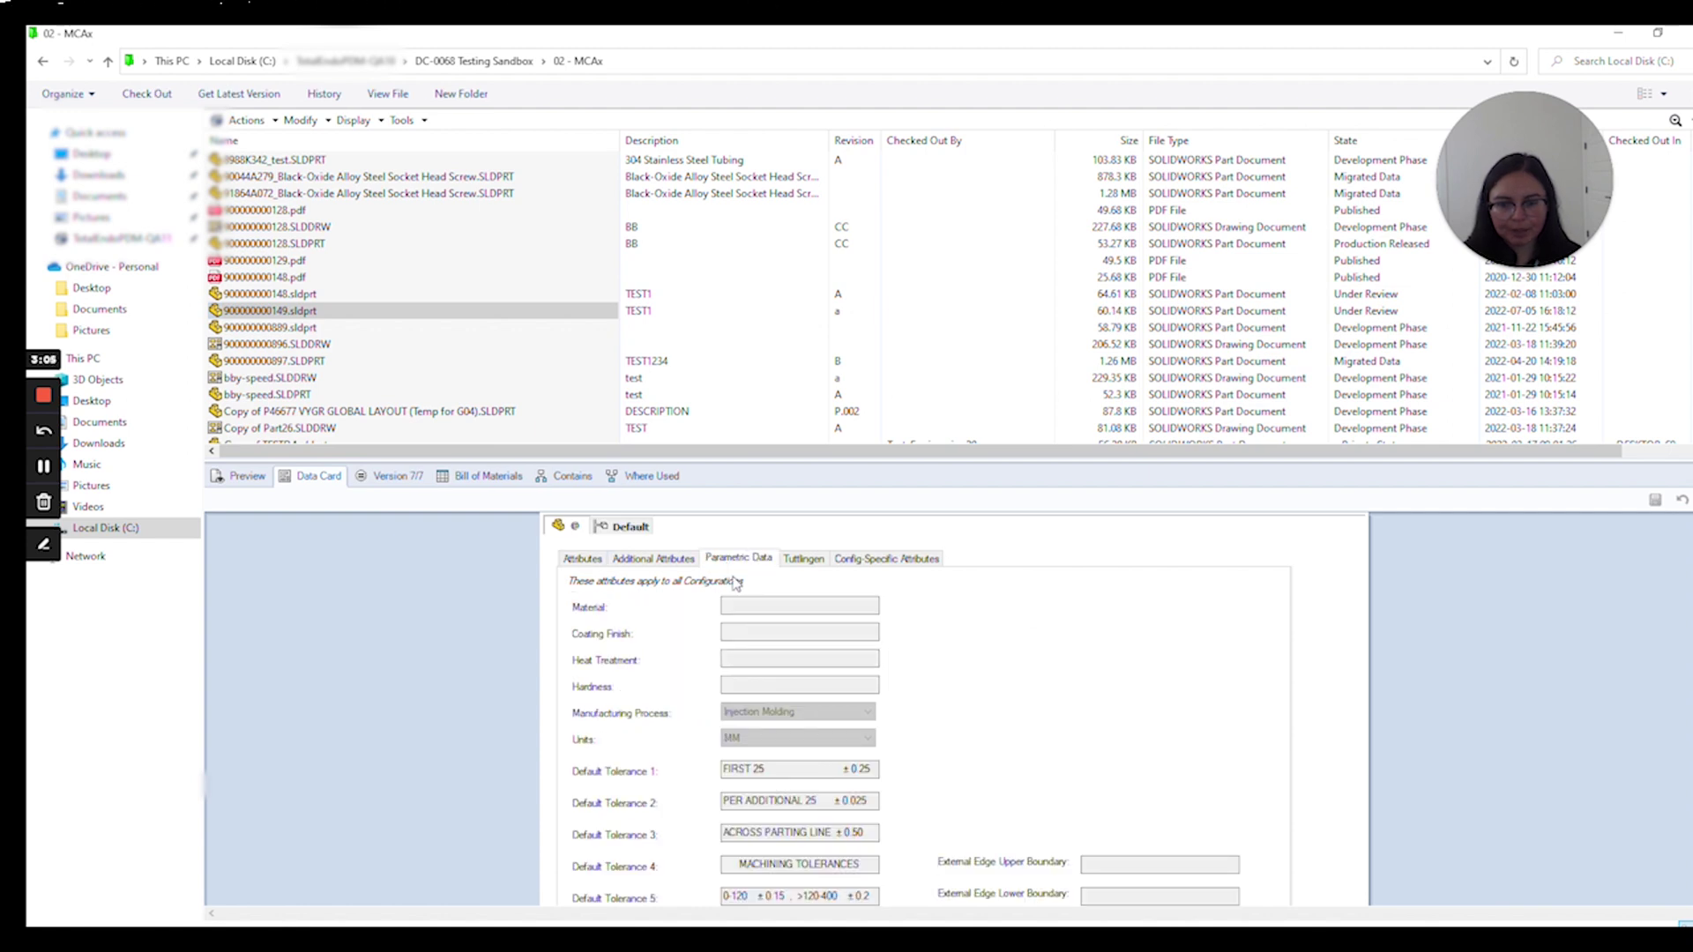
scroll(901, 699, down, 1)
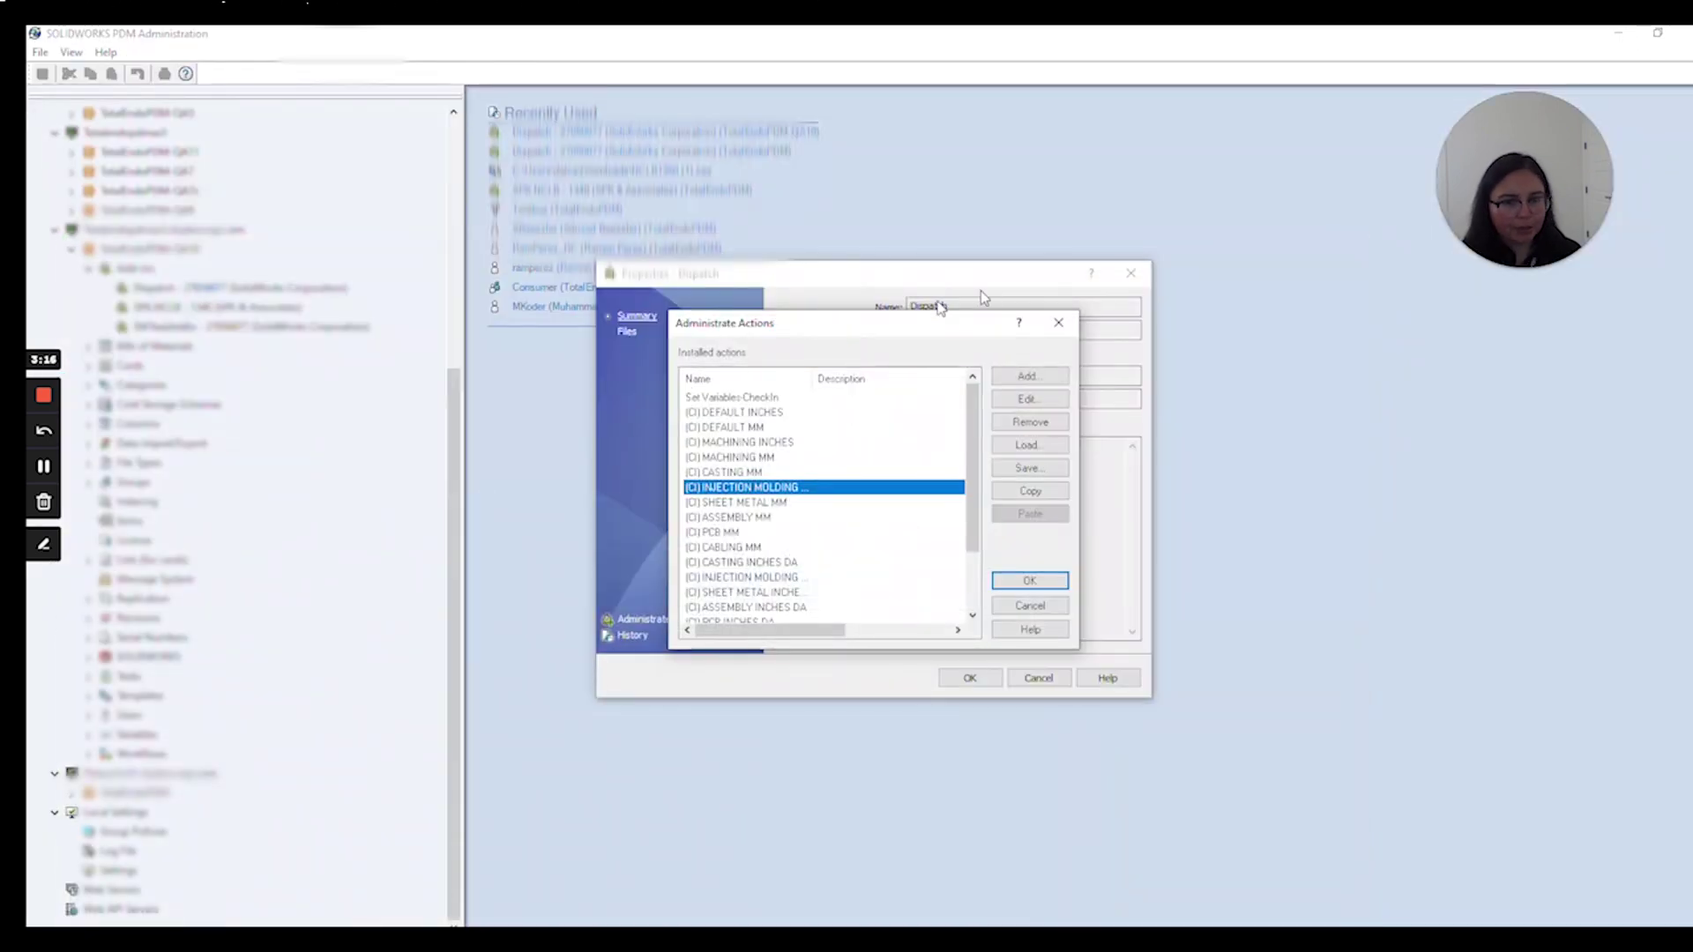
Add a new action to the Dispatch add-in from Administrate Actions
click(1045, 374)
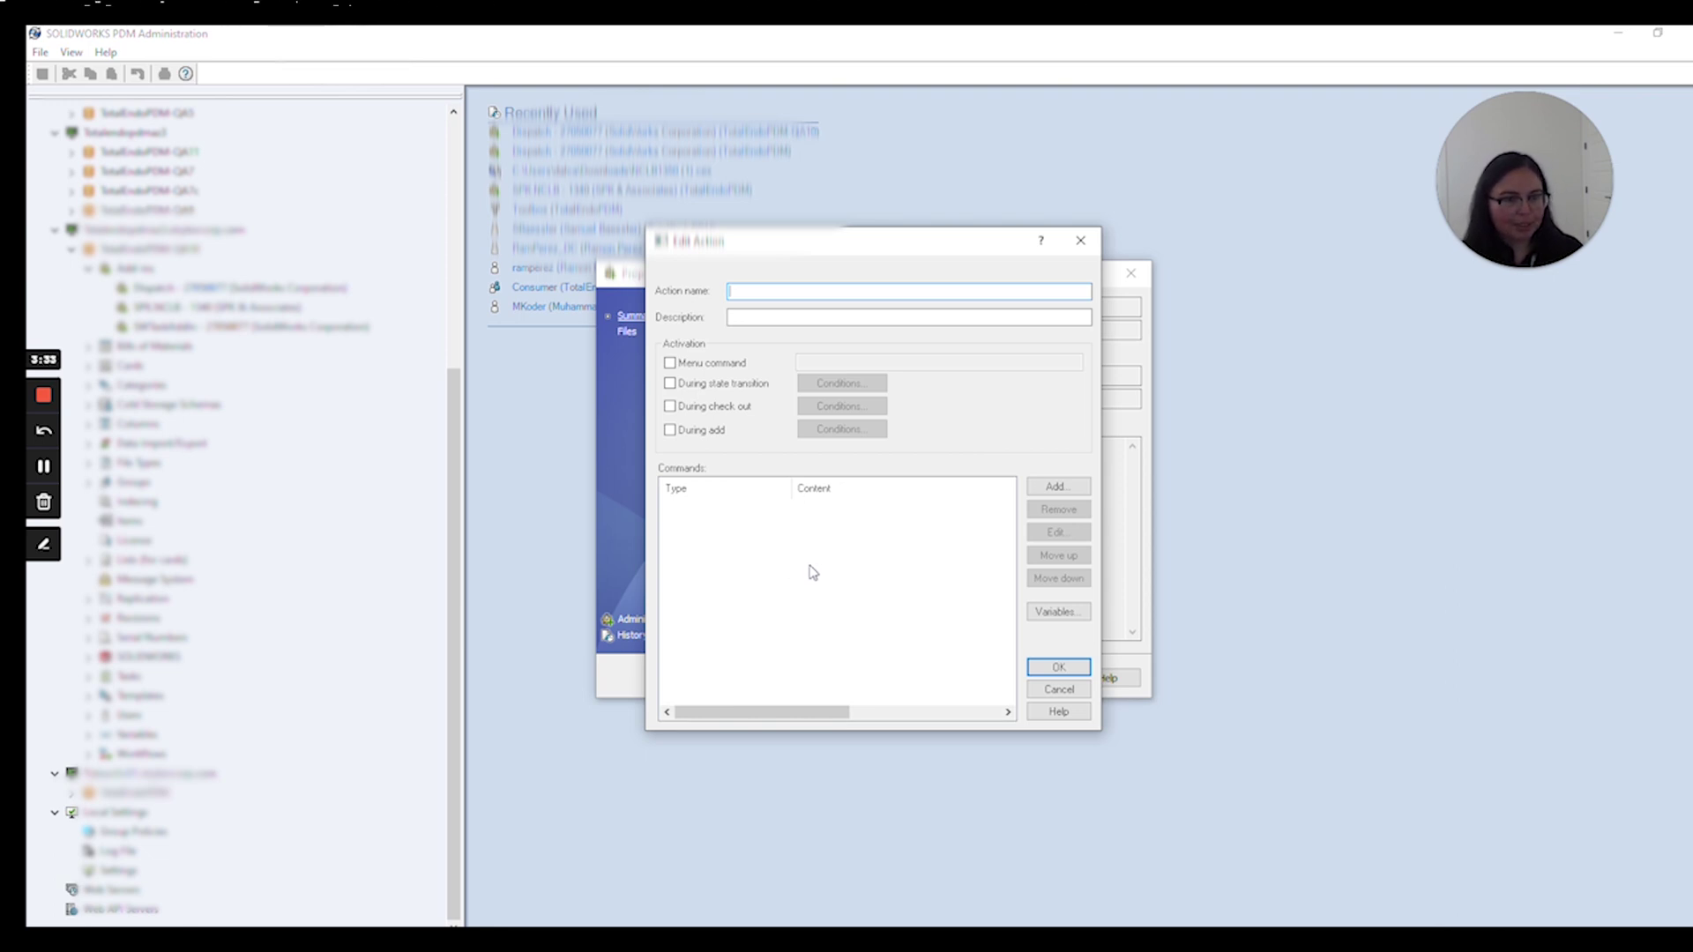
click(41, 397)
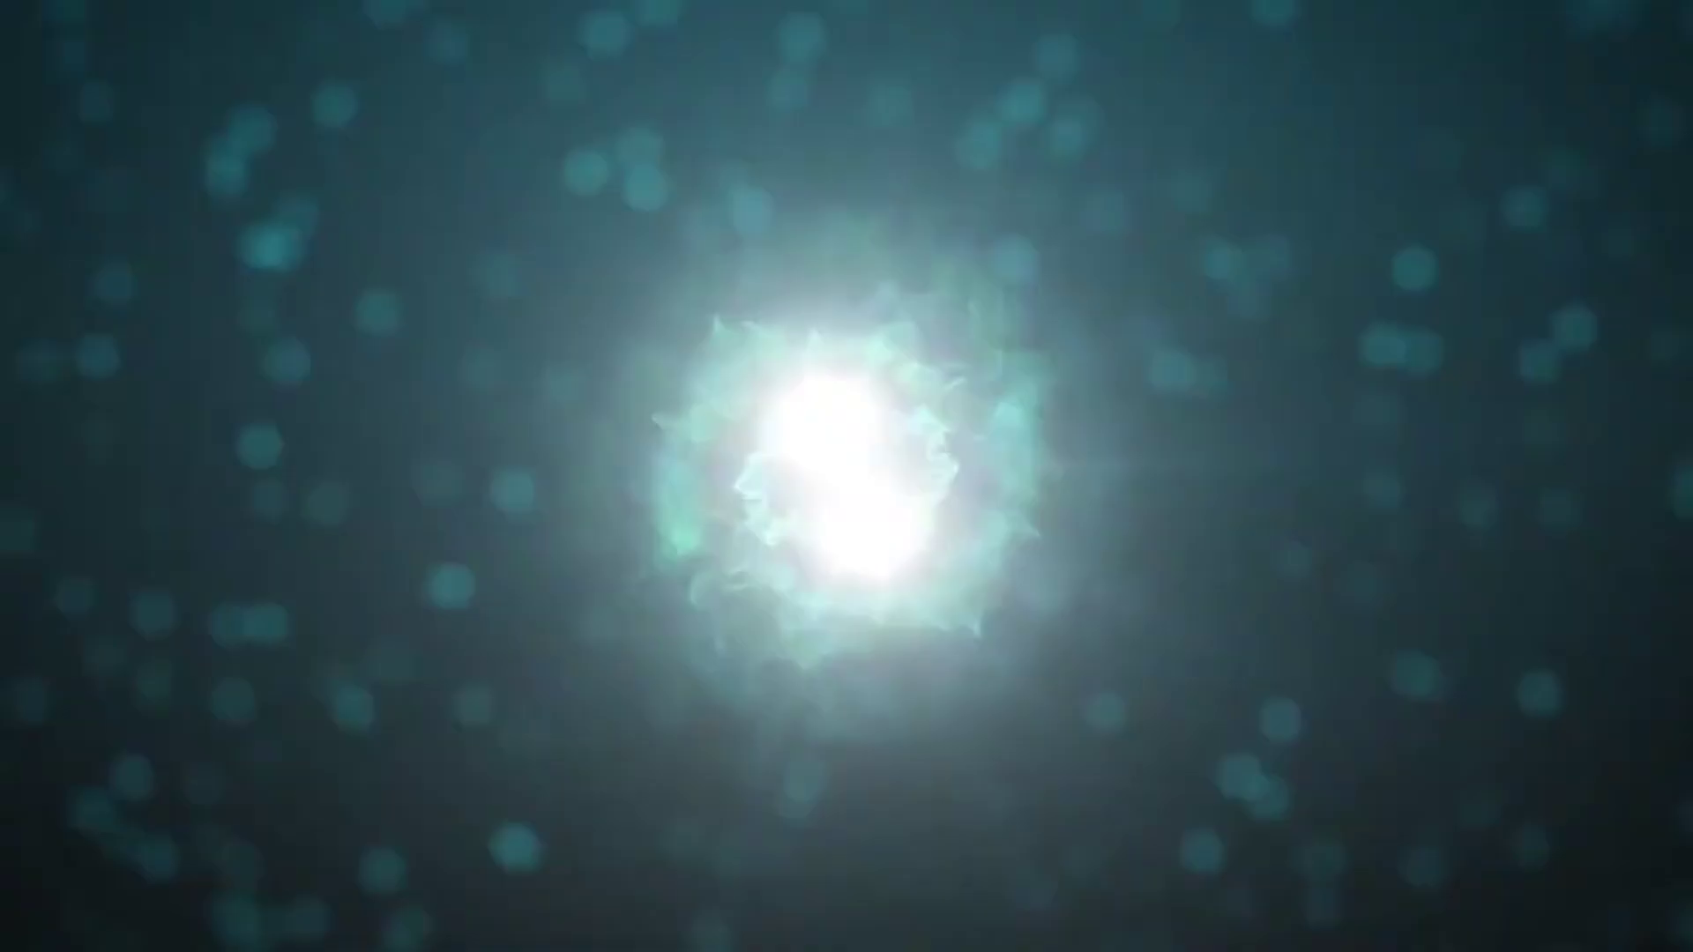